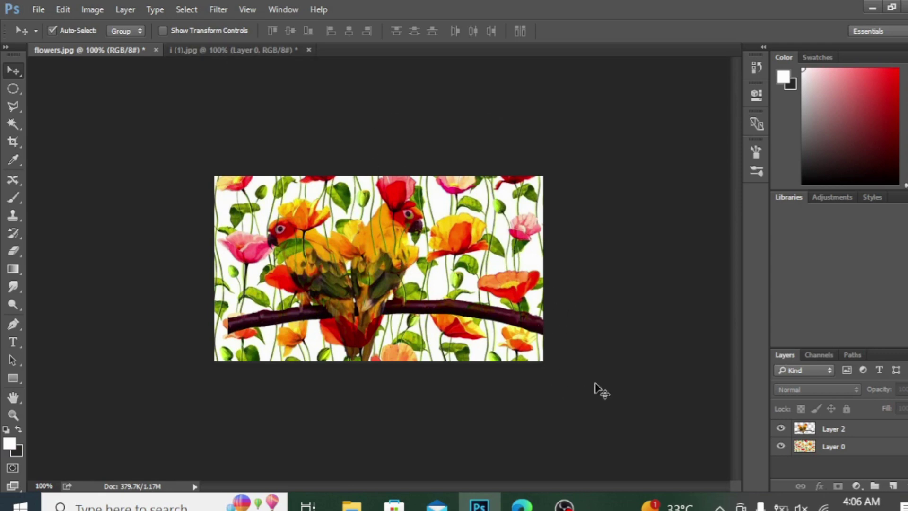
Hide and reshow Layer 2's parrots over the flowers at 200% zoom, then view i (1).jpg.
{"action": "left_click", "coordinate": [780, 430]}
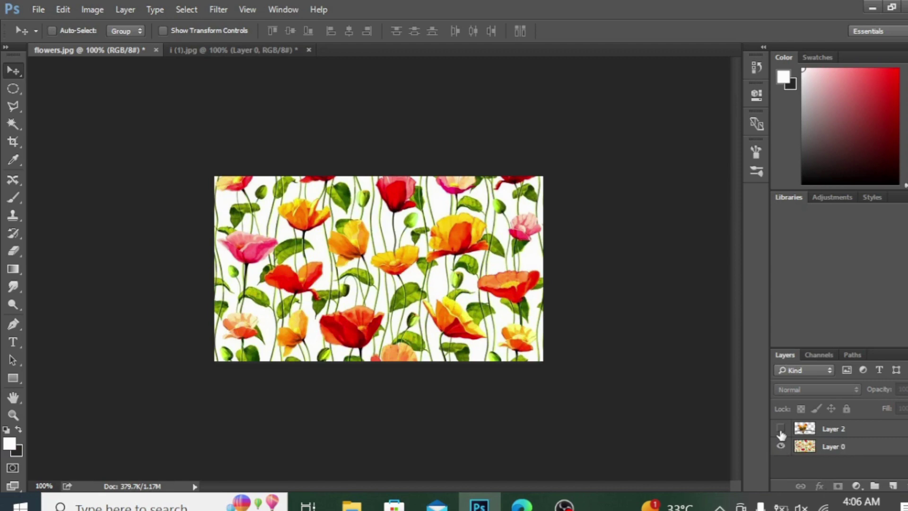
{"action": "key", "text": "ctrl+plus"}
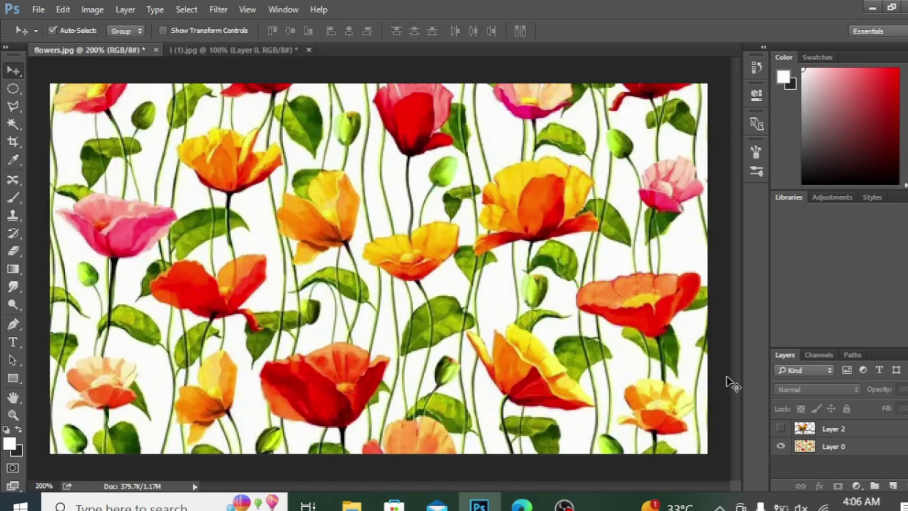
{"action": "left_click", "coordinate": [781, 428]}
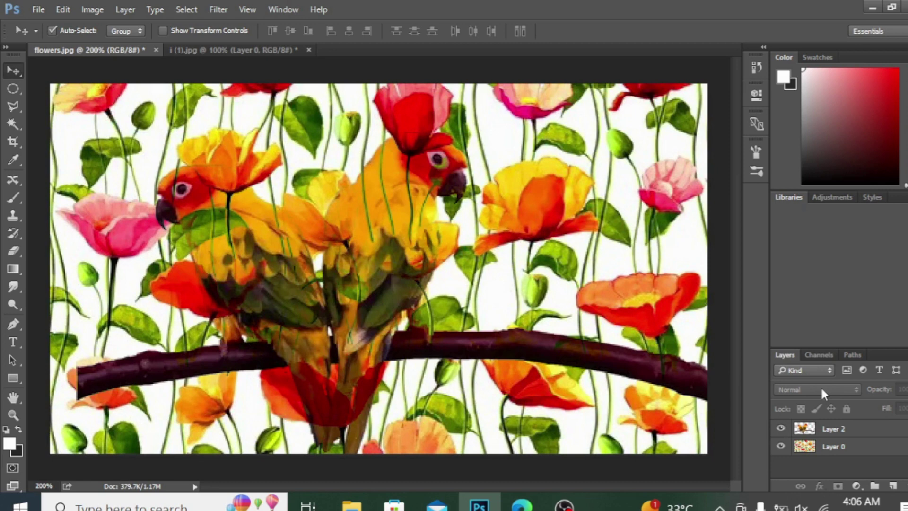
{"action": "left_click", "coordinate": [204, 51]}
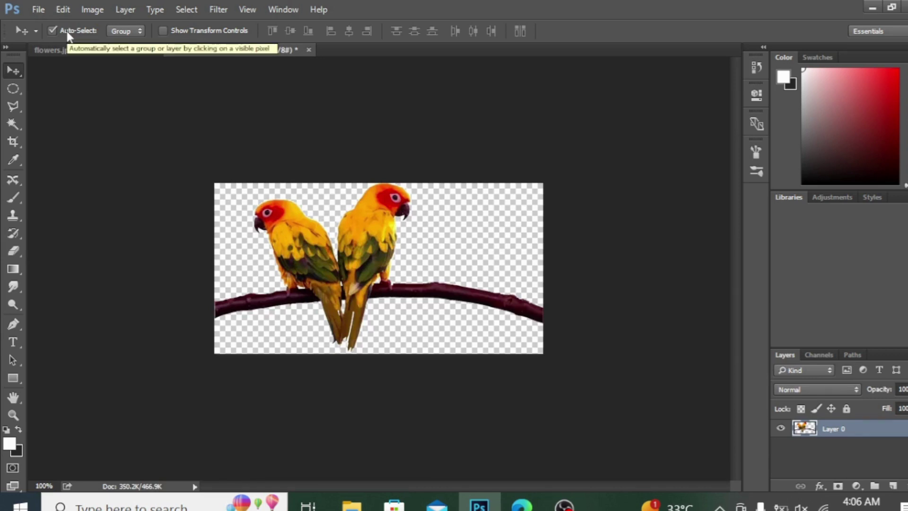
Create 'fabric print' via File > New: 12 × 12 inches, 300 ppi, RGB, white background.
{"action": "left_click", "coordinate": [39, 10]}
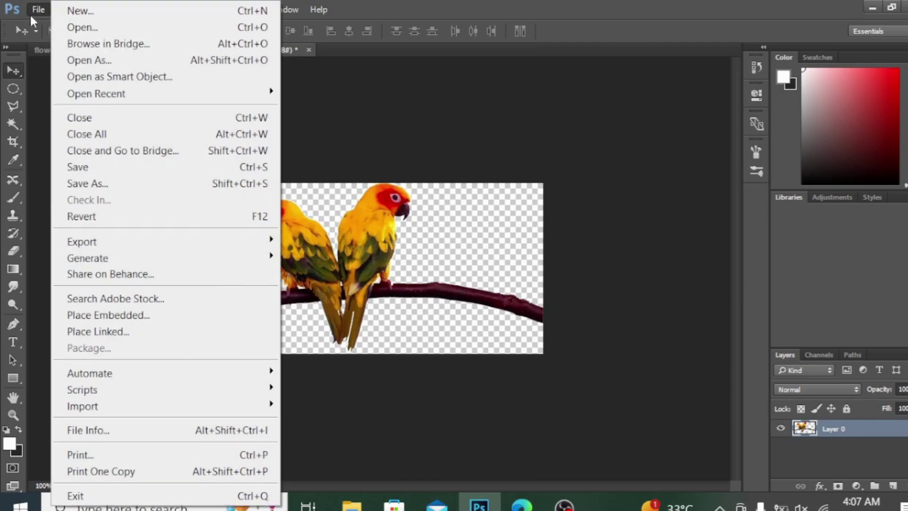
{"action": "left_click", "coordinate": [79, 10]}
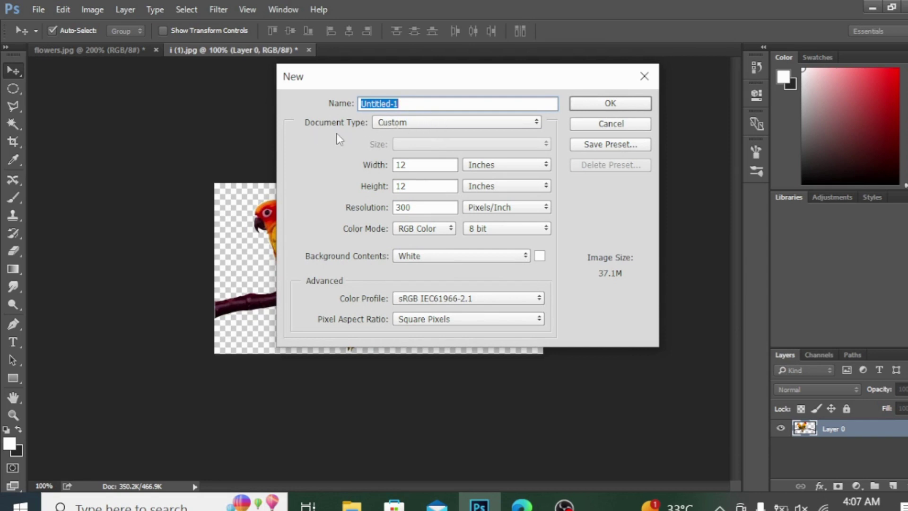
{"action": "key", "text": "BackSpace"}
{"action": "type", "text": "fabric print"}
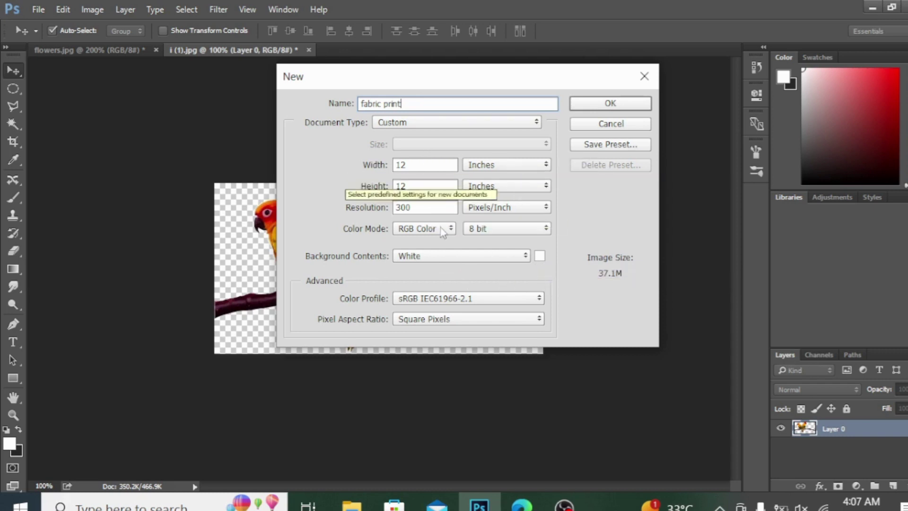
{"action": "left_click", "coordinate": [598, 103]}
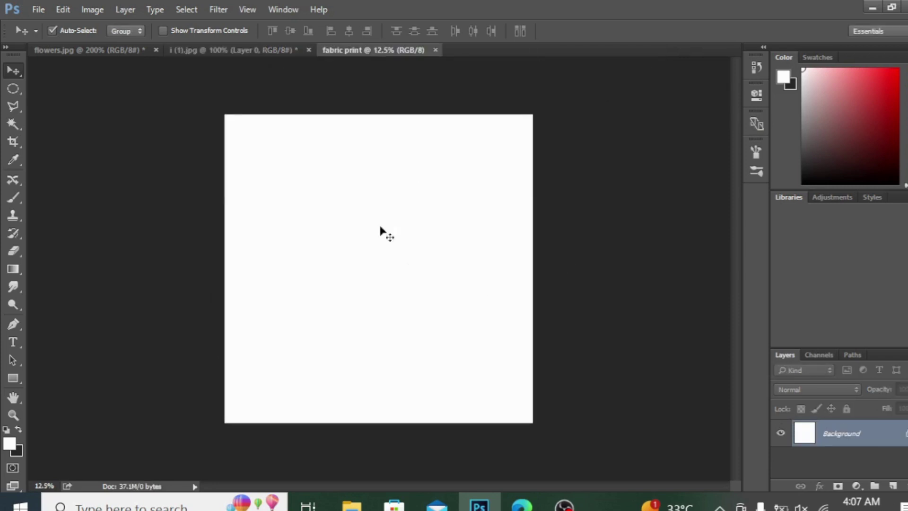
Unlock the fabric print Background into an ordinary Layer 0.
{"action": "left_click", "coordinate": [906, 433]}
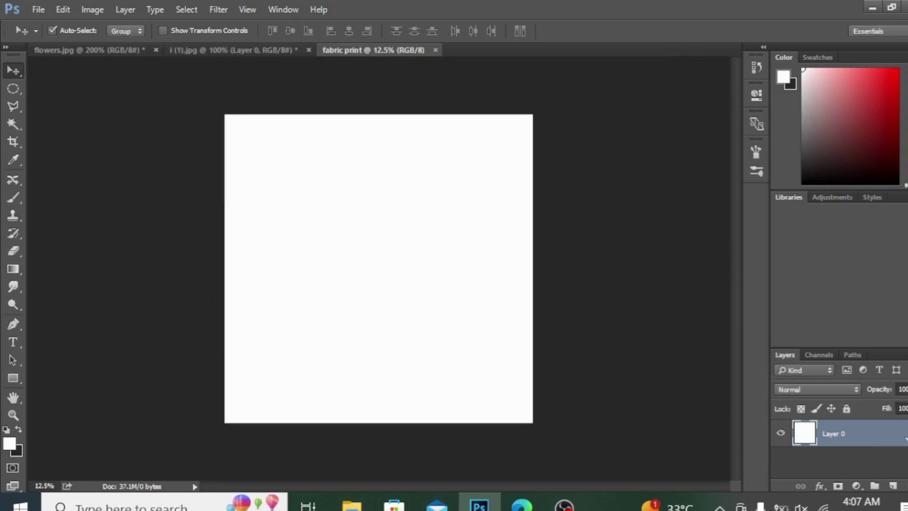
{"action": "key", "text": "space"}
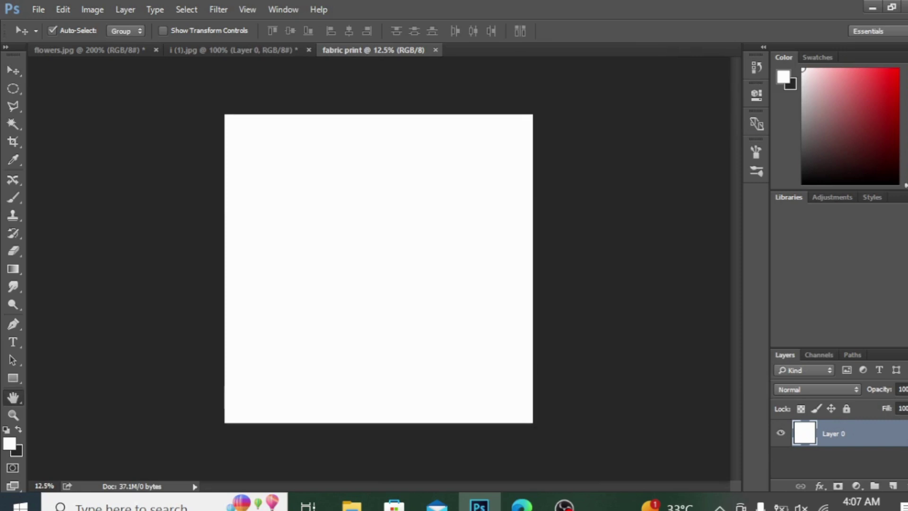
{"action": "double_click", "coordinate": [904, 434]}
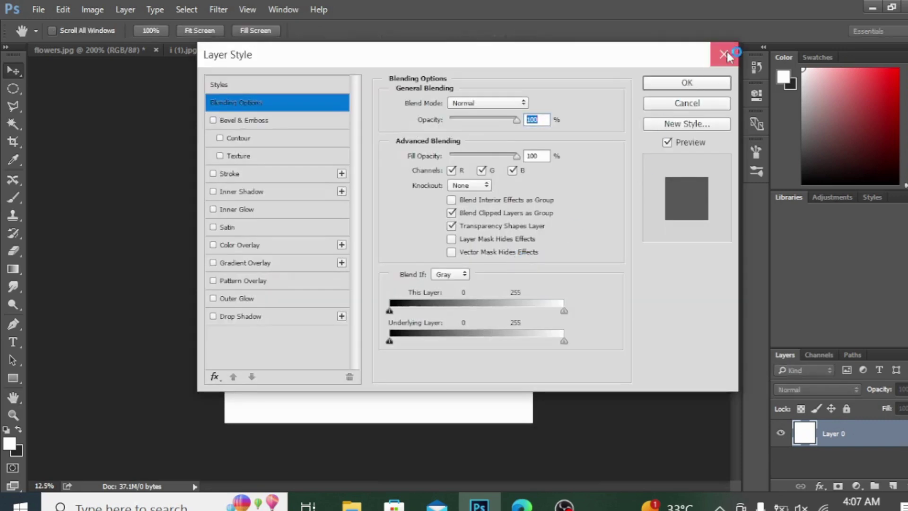
{"action": "left_click", "coordinate": [726, 54]}
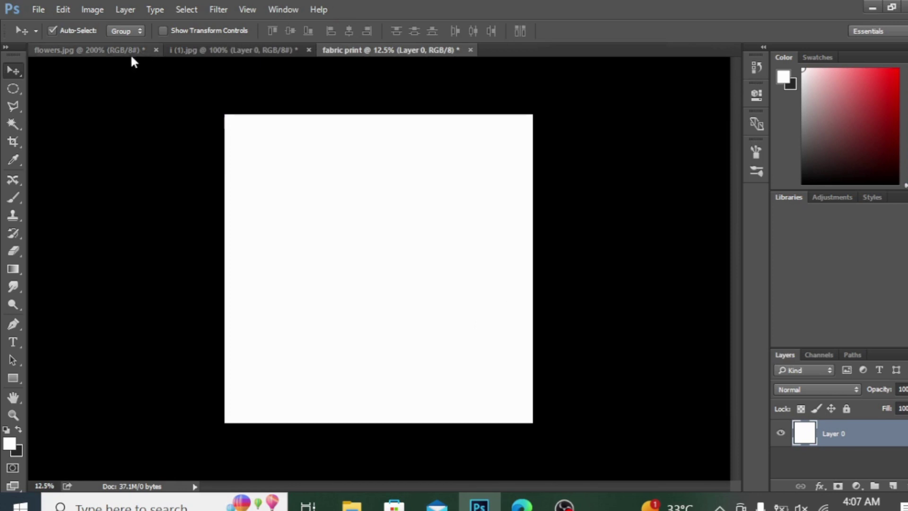
Drag the flowers.jpg layer into fabric print, scale it about 437% and align it top-left.
{"action": "left_click", "coordinate": [115, 48]}
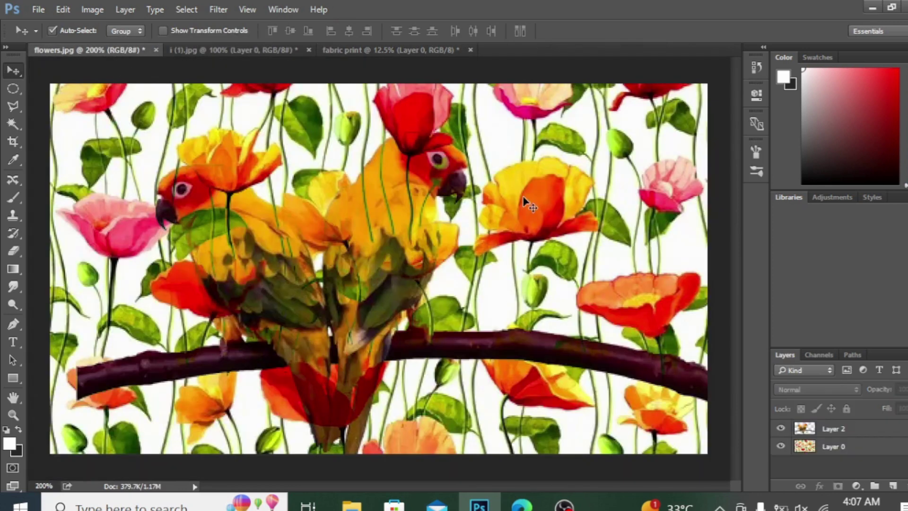
{"action": "left_click_drag", "start_coordinate": [561, 126], "coordinate": [304, 357]}
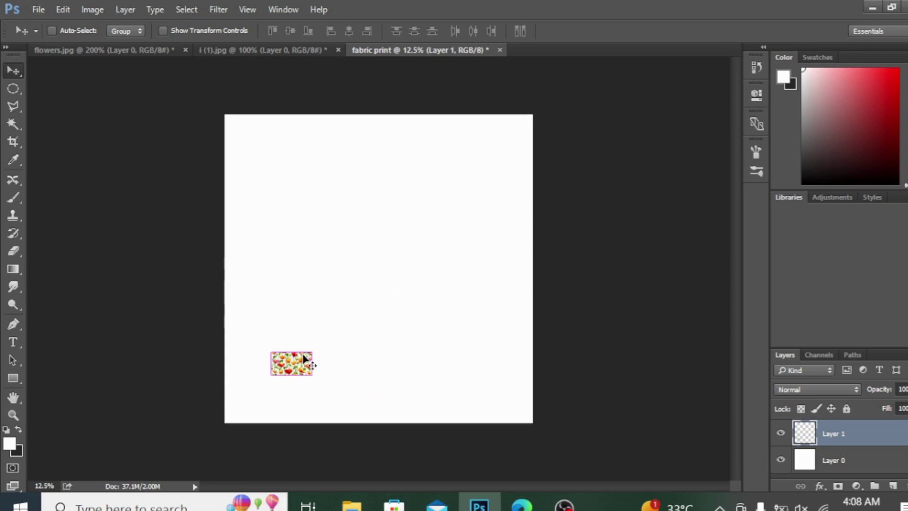
{"action": "key", "text": "ctrl+t"}
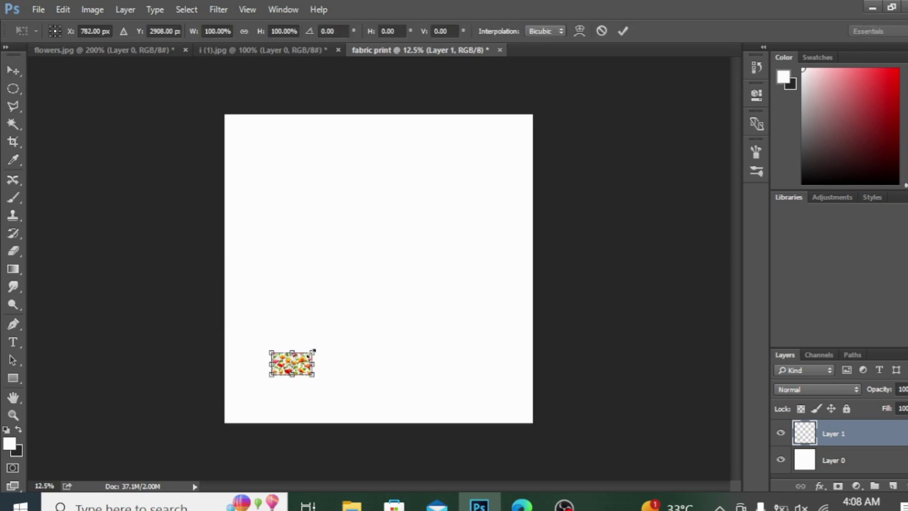
{"action": "left_click_drag", "start_coordinate": [314, 351], "coordinate": [373, 302]}
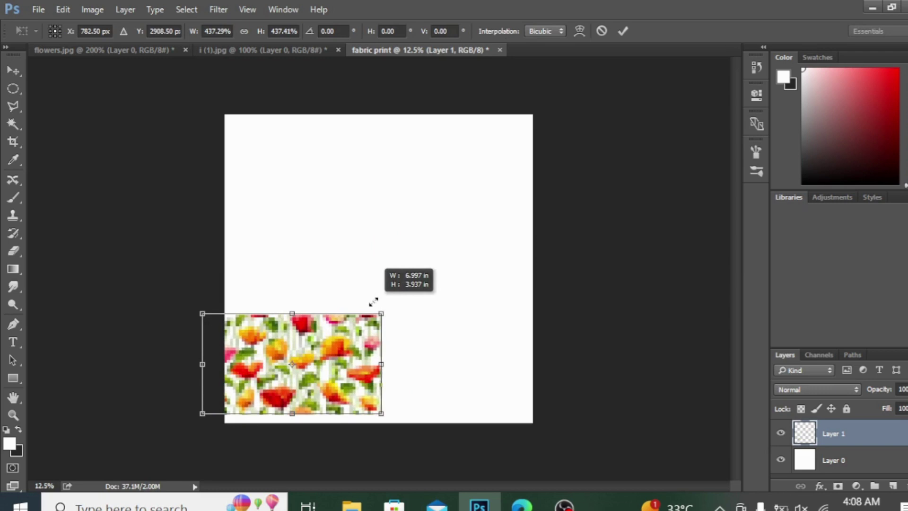
{"action": "left_click_drag", "start_coordinate": [349, 362], "coordinate": [372, 164]}
Commit the flower tile, copy it rightward into a full-width strip, and copy the strip along the bottom.
{"action": "key", "text": "Return"}
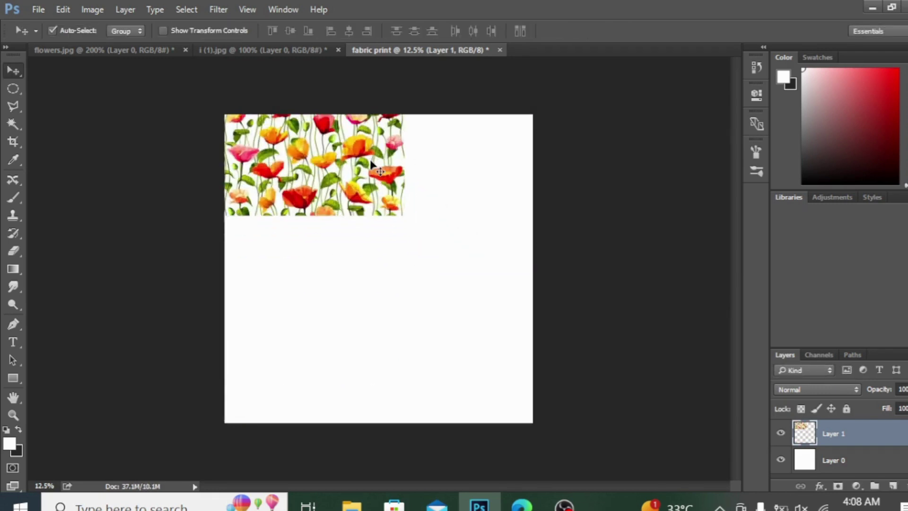
{"action": "left_click_drag", "start_coordinate": [361, 171], "coordinate": [543, 172]}
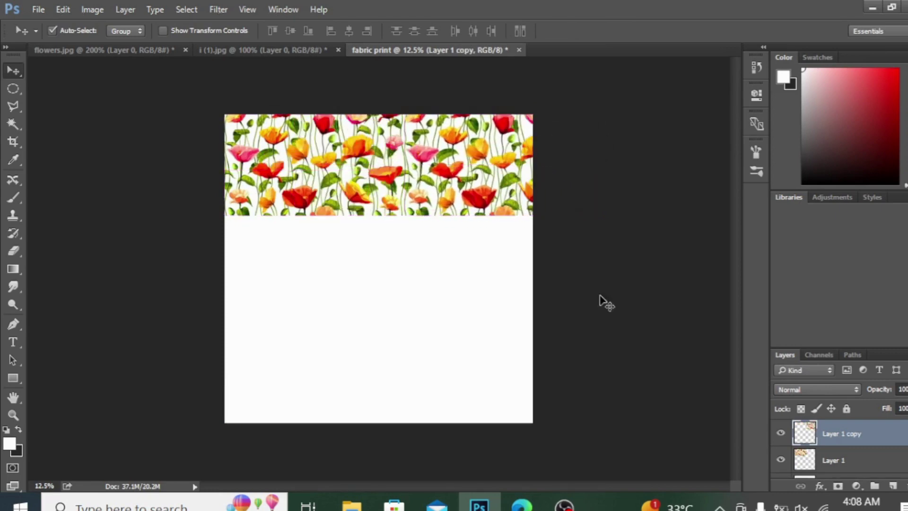
{"action": "key", "text": "ctrl+j"}
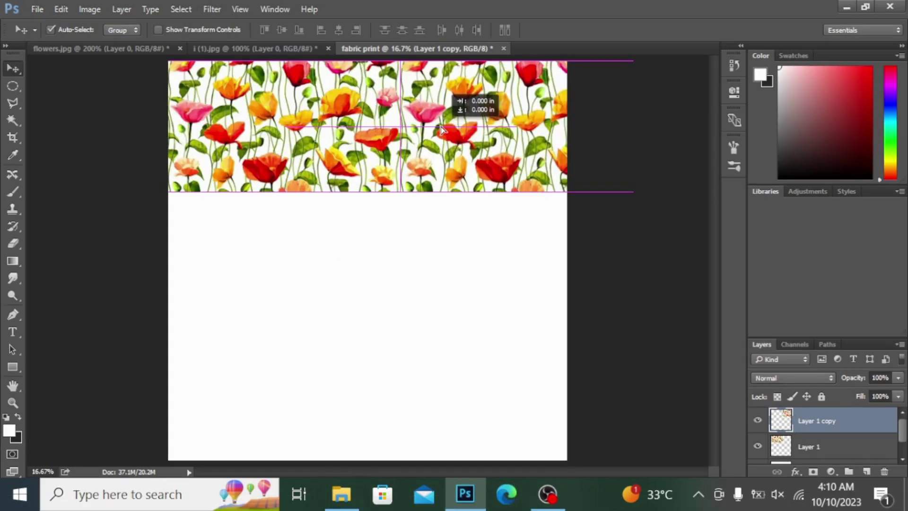
{"action": "left_click_drag", "start_coordinate": [465, 97], "coordinate": [464, 98]}
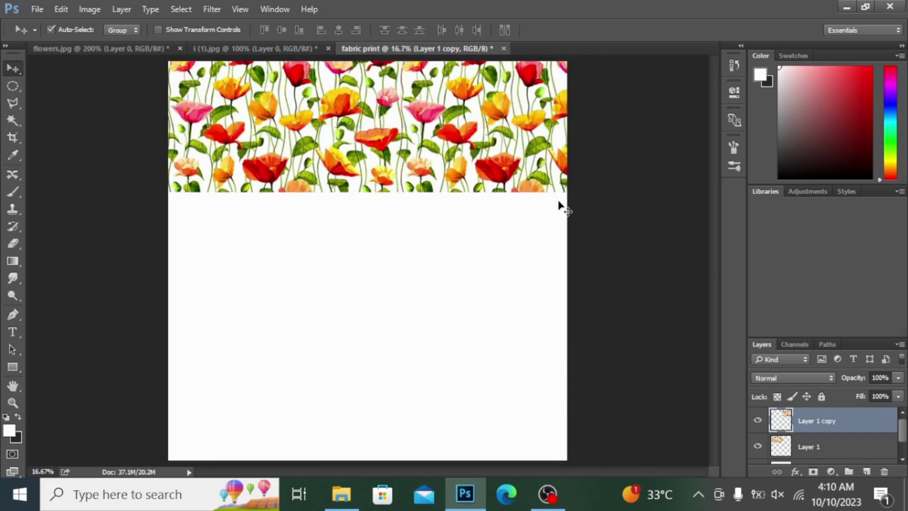
{"action": "key", "text": "ctrl"}
{"action": "key", "text": "Delete"}
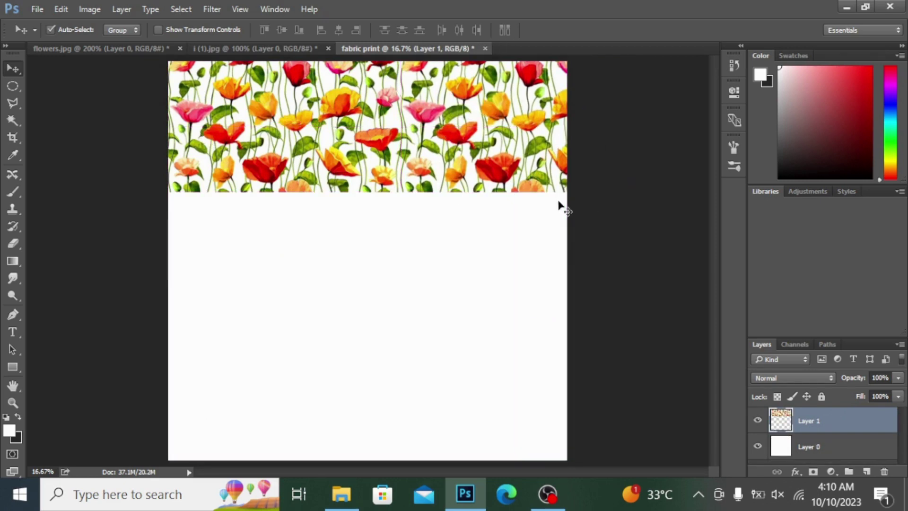
{"action": "left_click_drag", "start_coordinate": [559, 205], "coordinate": [431, 417]}
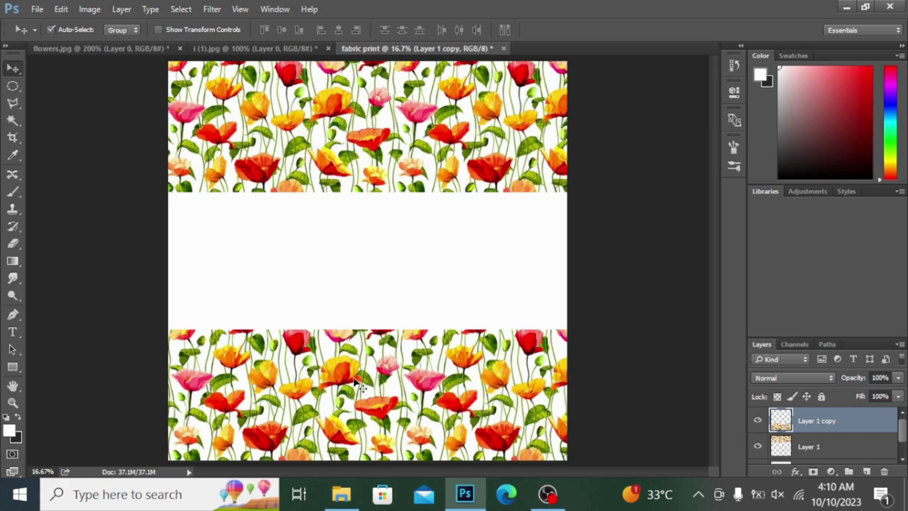
Bring the parrots-on-branch image in as Layer 3, enlarged about 554%, into the white middle band.
{"action": "left_click", "coordinate": [256, 49]}
{"action": "left_click_drag", "start_coordinate": [374, 257], "coordinate": [434, 168]}
{"action": "key", "text": "ctrl+t"}
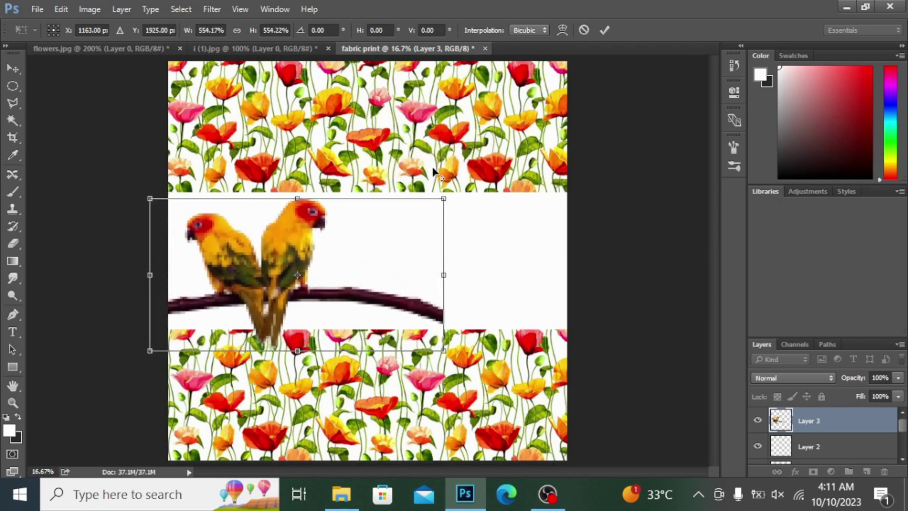
{"action": "left_click_drag", "start_coordinate": [286, 245], "coordinate": [303, 239]}
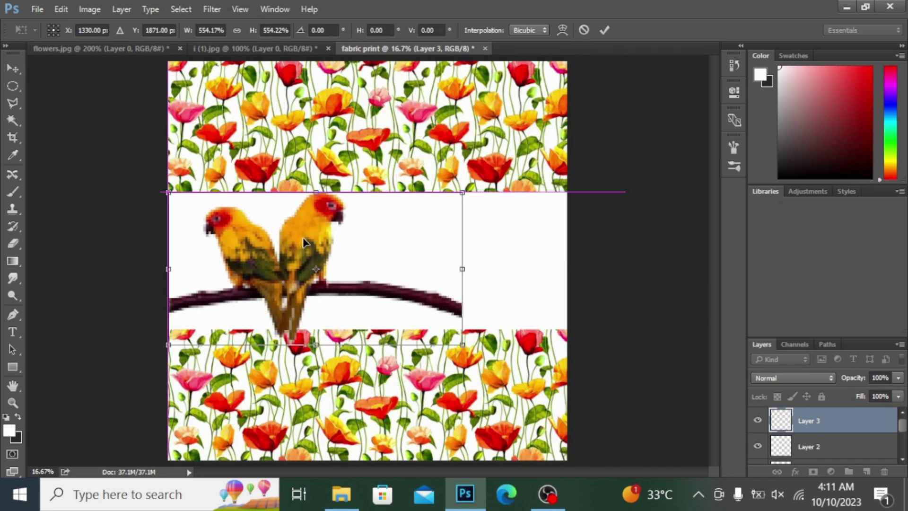
{"action": "key", "text": "Return"}
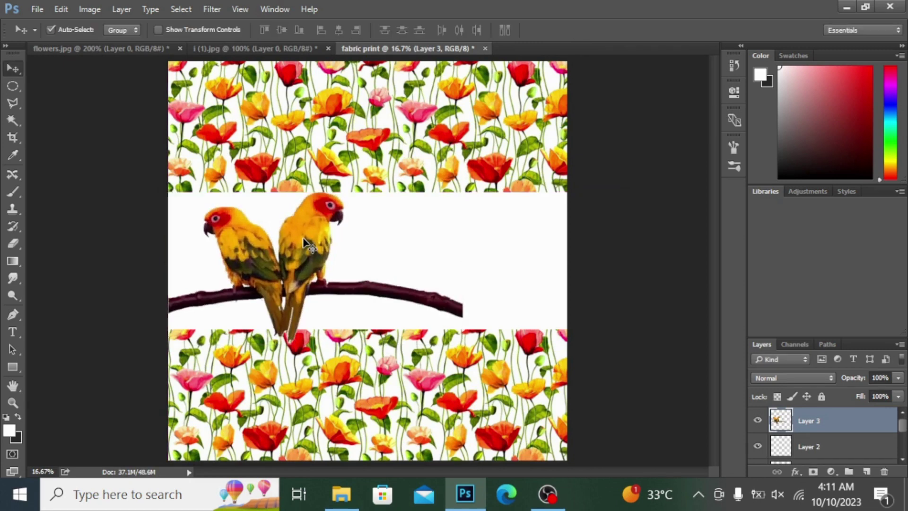
Duplicate the parrot pair to the right, enlarge the copy about 120%, and nudge both pairs up.
{"action": "left_click_drag", "start_coordinate": [302, 245], "coordinate": [510, 258]}
{"action": "key", "text": "ctrl+t"}
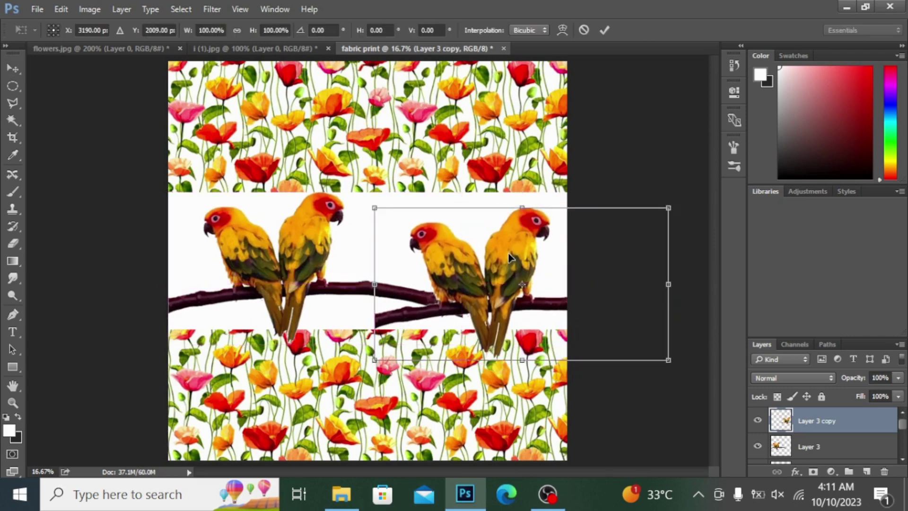
{"action": "left_click_drag", "start_coordinate": [374, 206], "coordinate": [350, 176]}
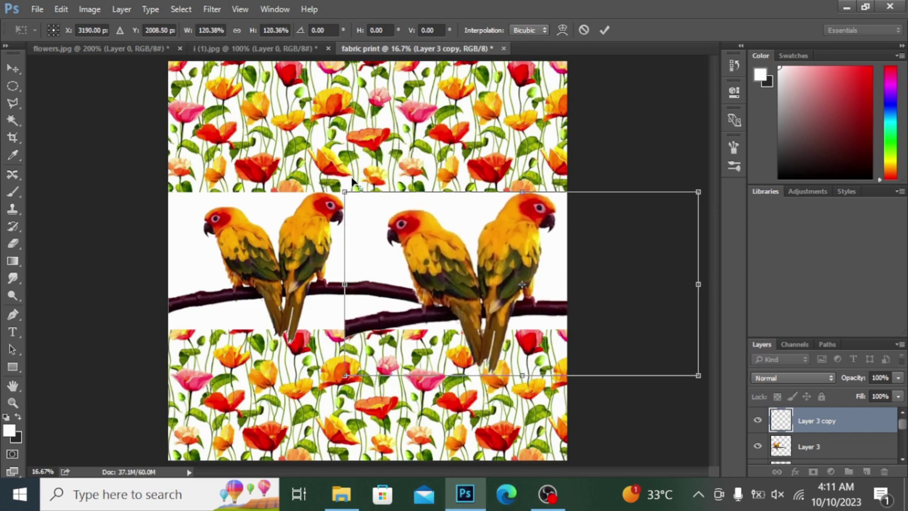
{"action": "key", "text": "Return"}
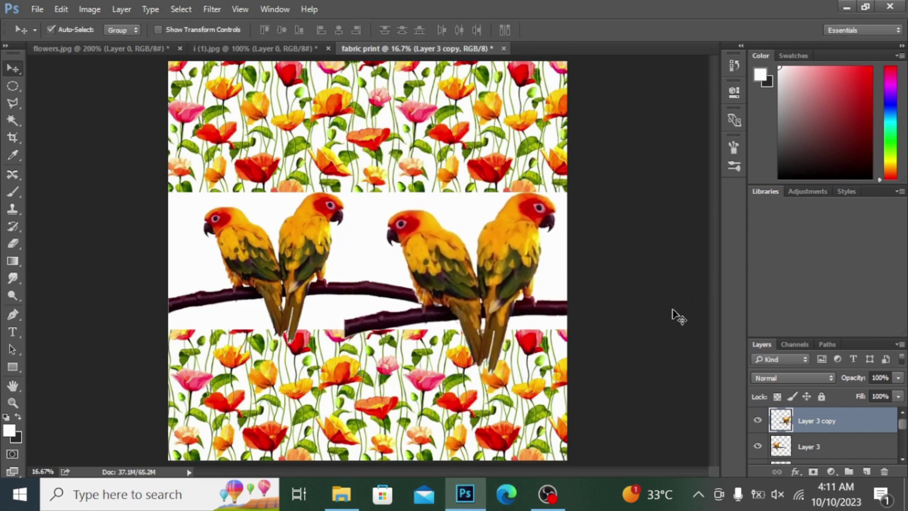
{"action": "left_click_drag", "start_coordinate": [509, 282], "coordinate": [511, 269]}
{"action": "left_click_drag", "start_coordinate": [287, 269], "coordinate": [273, 260]}
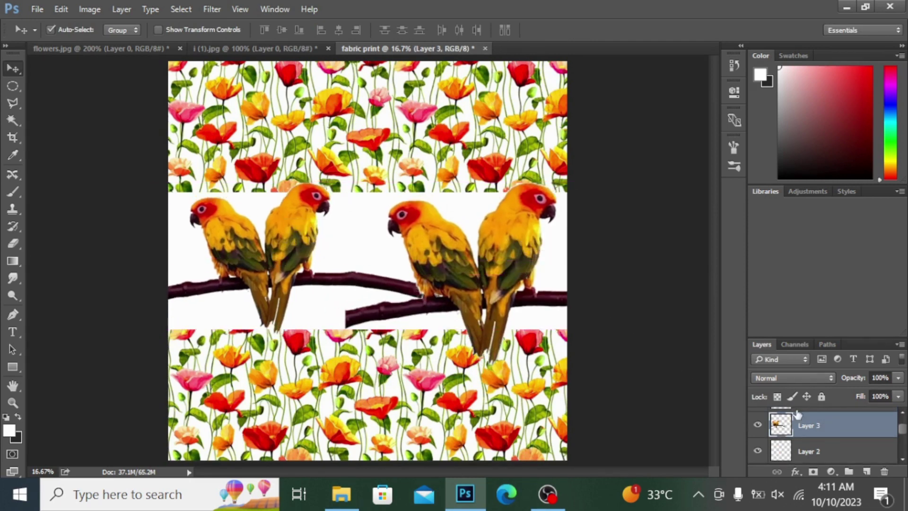
Scale the middle poppy strip, Layer 1 copy 2, to about 107% so it fills behind the parrots.
{"action": "right_click", "coordinate": [826, 430]}
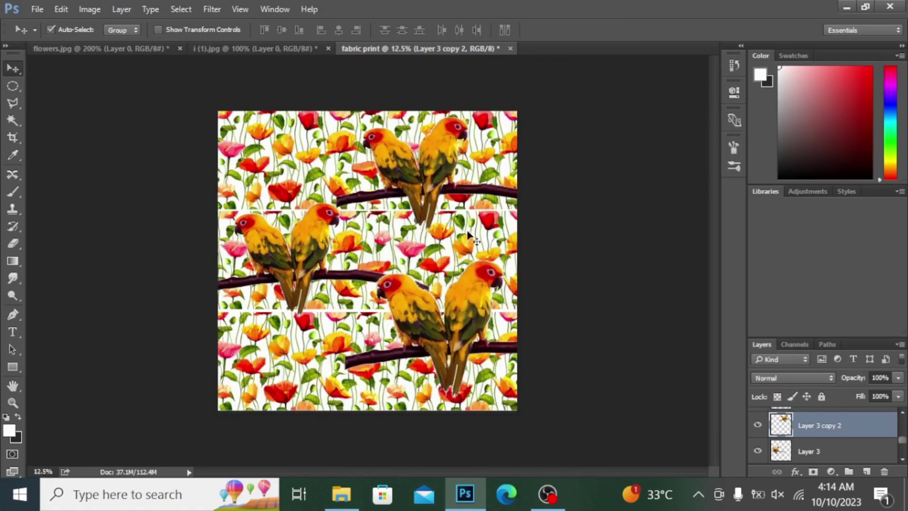
{"action": "left_click_drag", "start_coordinate": [468, 235], "coordinate": [468, 241]}
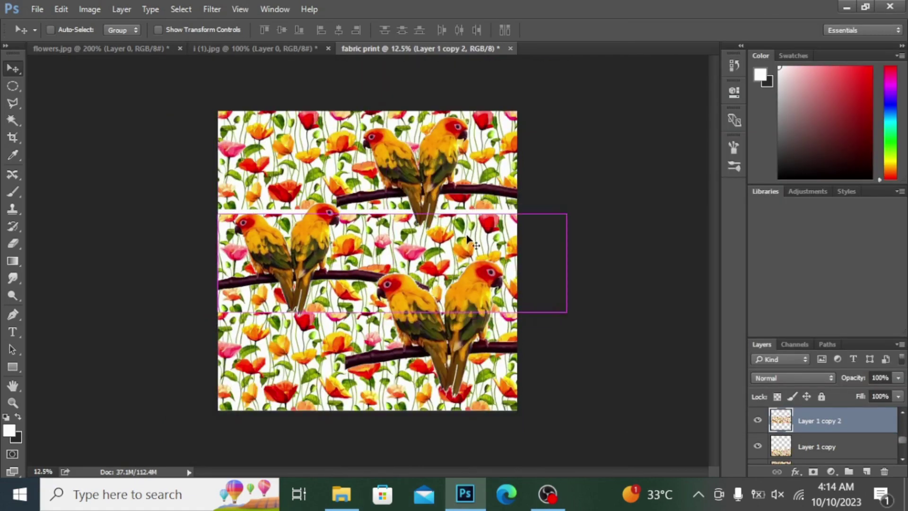
{"action": "key", "text": "ctrl+t"}
{"action": "left_click_drag", "start_coordinate": [218, 211], "coordinate": [206, 210]}
{"action": "left_click_drag", "start_coordinate": [377, 257], "coordinate": [378, 254]}
{"action": "key", "text": "Return"}
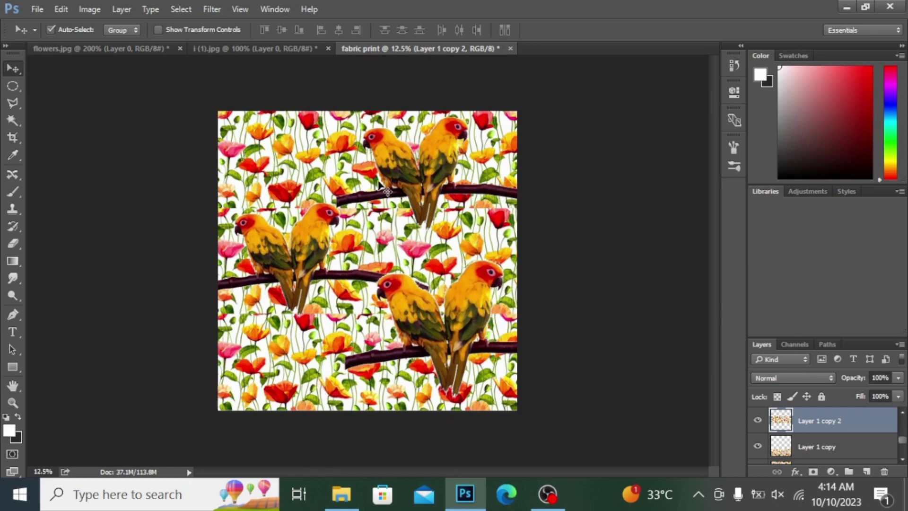
Shrink the top parrot pair to about 78%, shift it up-right, and reposition the left pair.
{"action": "mouse_move", "coordinate": [456, 163]}
{"action": "left_mouse_down"}
{"action": "mouse_move", "coordinate": [461, 172]}
{"action": "mouse_move", "coordinate": [439, 181]}
{"action": "mouse_move", "coordinate": [449, 161]}
{"action": "left_mouse_up"}
{"action": "key", "text": "ctrl+t"}
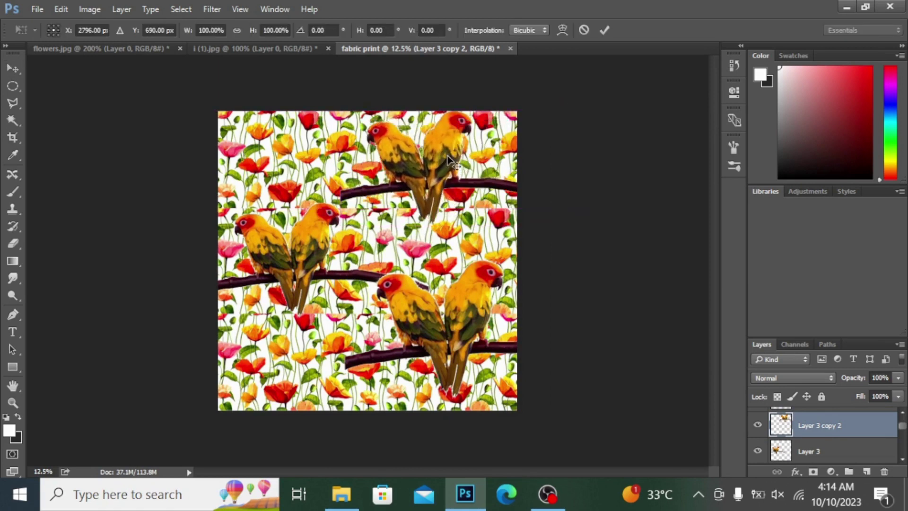
{"action": "left_click_drag", "start_coordinate": [336, 110], "coordinate": [364, 122]}
{"action": "left_click_drag", "start_coordinate": [452, 140], "coordinate": [459, 137]}
{"action": "key", "text": "Return"}
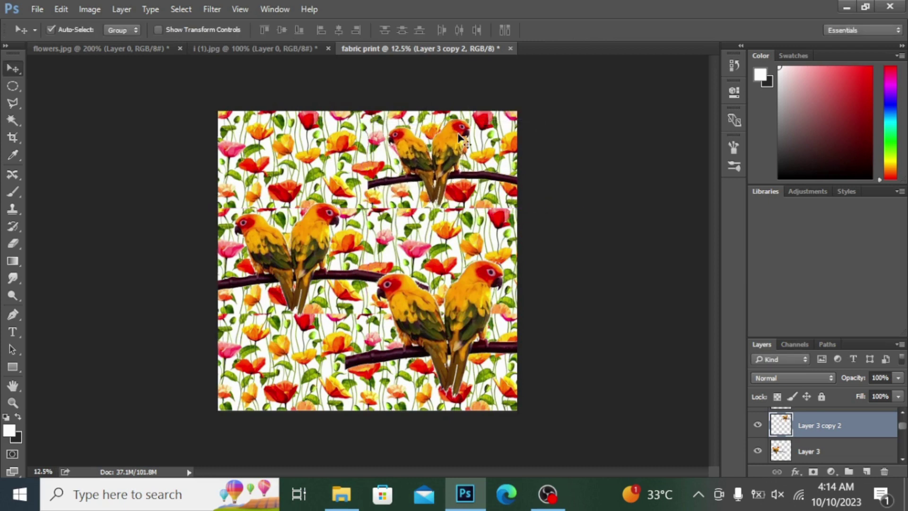
{"action": "mouse_move", "coordinate": [315, 225]}
{"action": "left_mouse_down"}
{"action": "mouse_move", "coordinate": [317, 218]}
{"action": "mouse_move", "coordinate": [321, 235]}
{"action": "left_mouse_up"}
Duplicate the lower-right parrot pair, shrinking and mirroring the copy to about 77%.
{"action": "mouse_move", "coordinate": [426, 323]}
{"action": "left_mouse_down"}
{"action": "mouse_move", "coordinate": [387, 393]}
{"action": "mouse_move", "coordinate": [440, 387]}
{"action": "mouse_move", "coordinate": [434, 325]}
{"action": "left_mouse_up"}
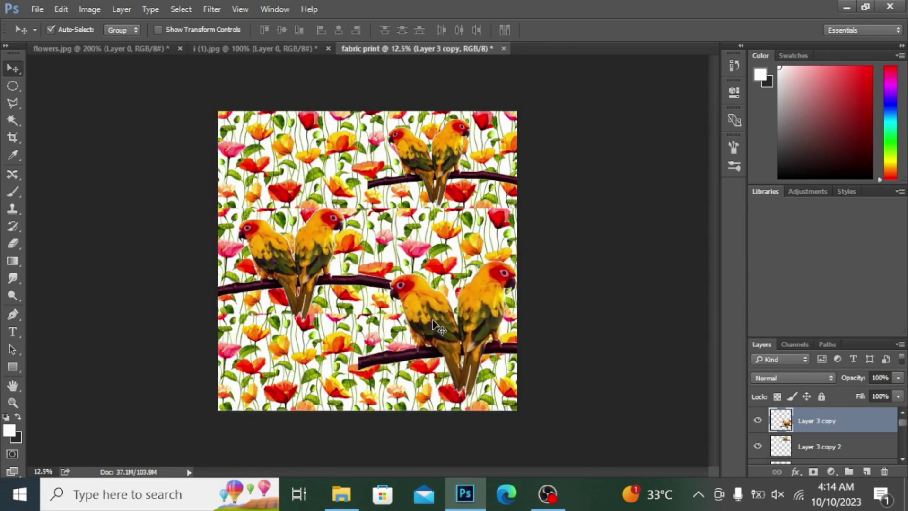
{"action": "key", "text": "ctrl+t"}
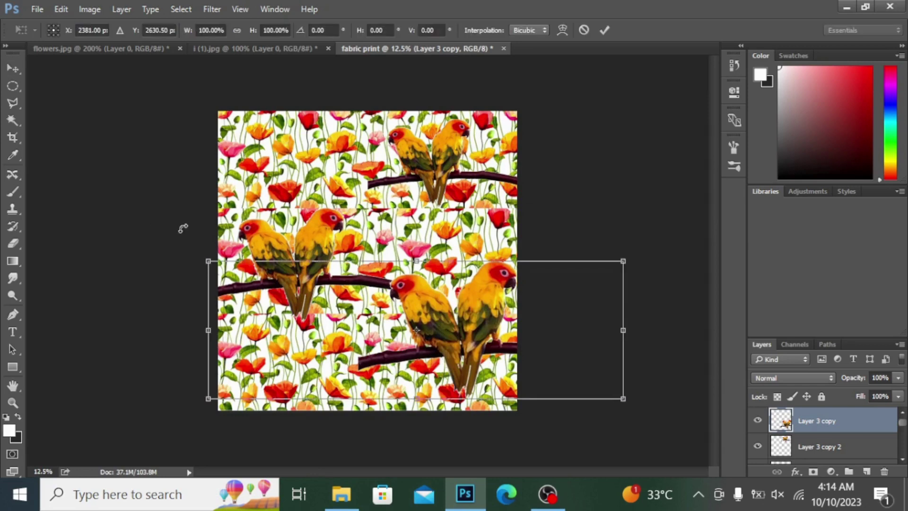
{"action": "left_click_drag", "start_coordinate": [208, 259], "coordinate": [323, 260]}
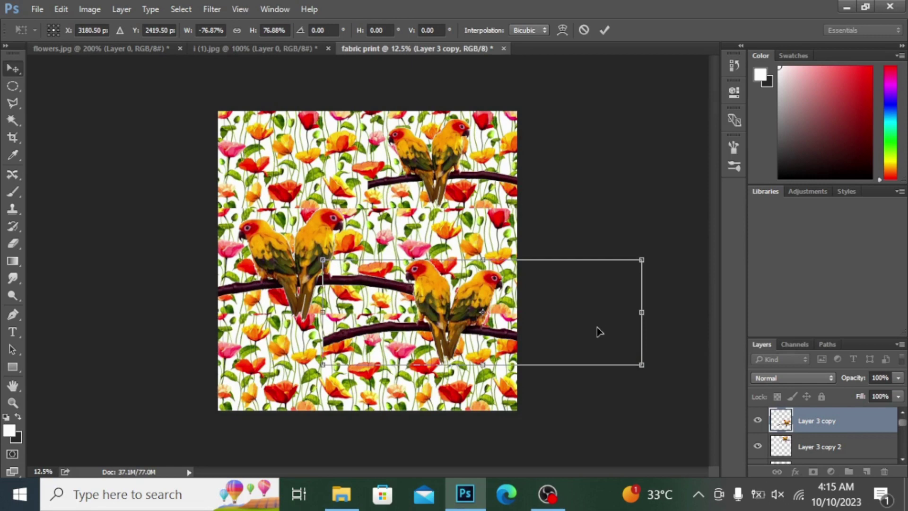
{"action": "key", "text": "Return"}
{"action": "mouse_move", "coordinate": [461, 305]}
{"action": "left_mouse_down"}
{"action": "mouse_move", "coordinate": [492, 284]}
{"action": "mouse_move", "coordinate": [461, 305]}
{"action": "left_mouse_up"}
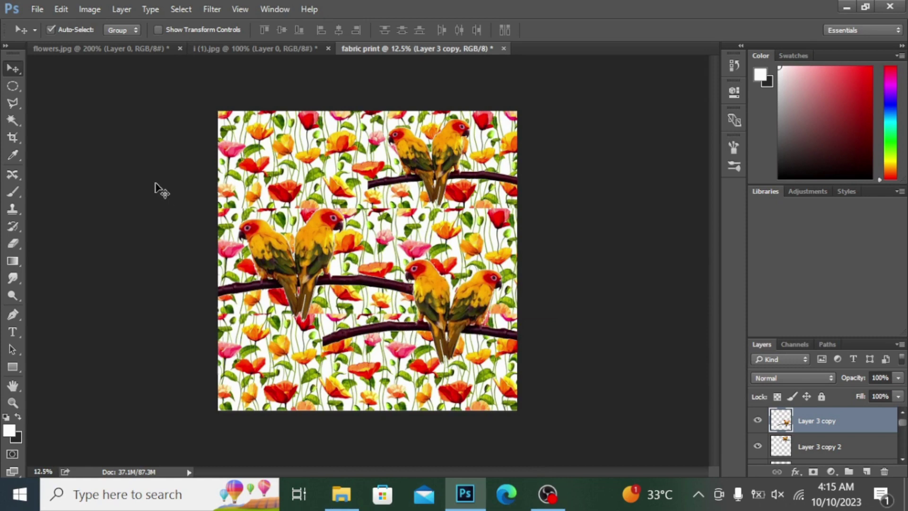
Cut away the stray branch end with a rectangular selection and Delete, then deselect.
{"action": "right_click", "coordinate": [13, 86]}
{"action": "left_click", "coordinate": [84, 85]}
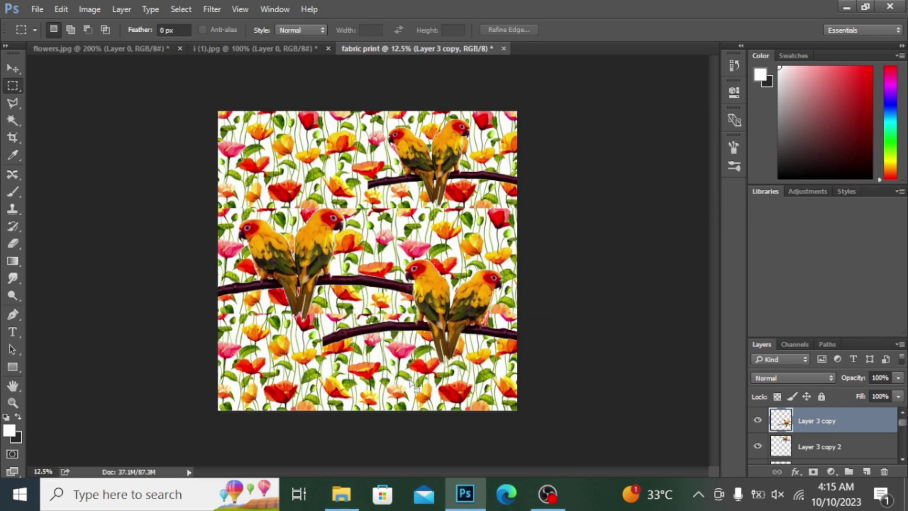
{"action": "left_click_drag", "start_coordinate": [321, 308], "coordinate": [412, 348]}
{"action": "key", "text": "Delete"}
{"action": "key", "text": "ctrl+d"}
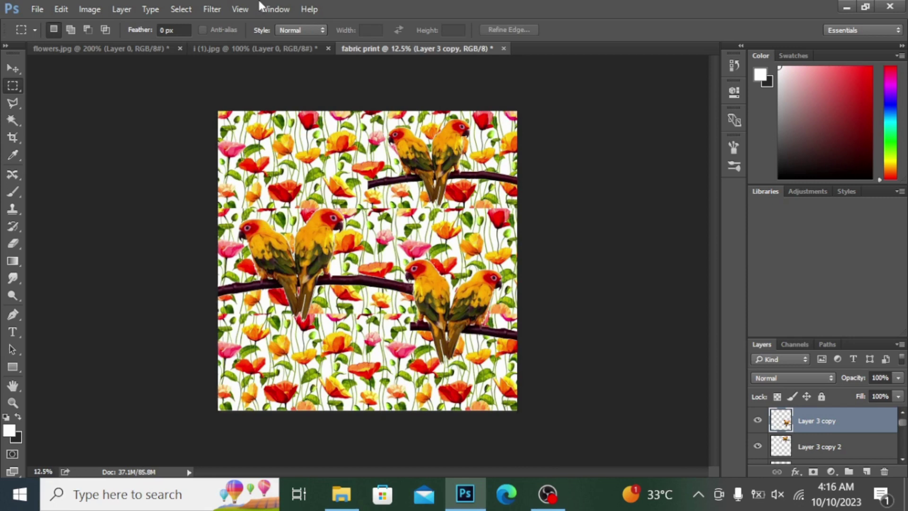
{"action": "left_click", "coordinate": [12, 69]}
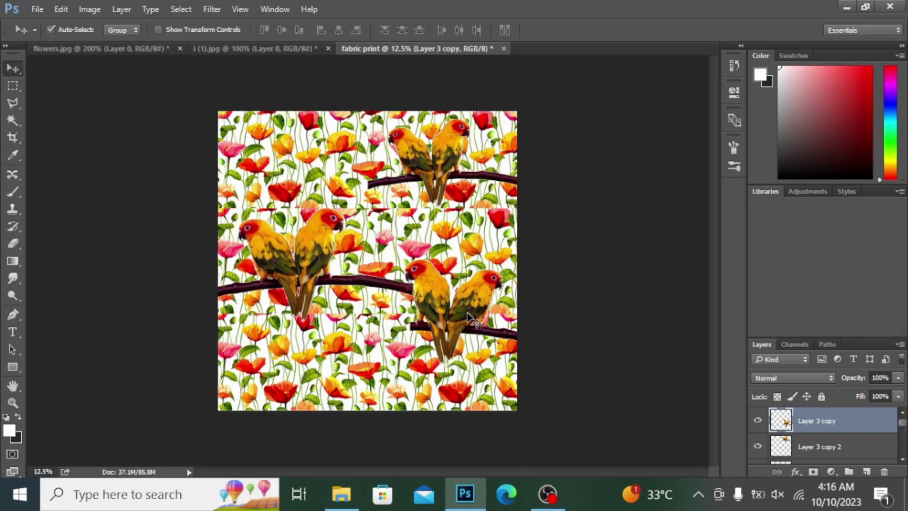
Copy a parrot pair into the bottom-left corner at about 71%, and raise the left pair about 70 px.
{"action": "left_click_drag", "start_coordinate": [470, 316], "coordinate": [275, 381]}
{"action": "key", "text": "ctrl+t"}
{"action": "left_click_drag", "start_coordinate": [445, 326], "coordinate": [406, 333]}
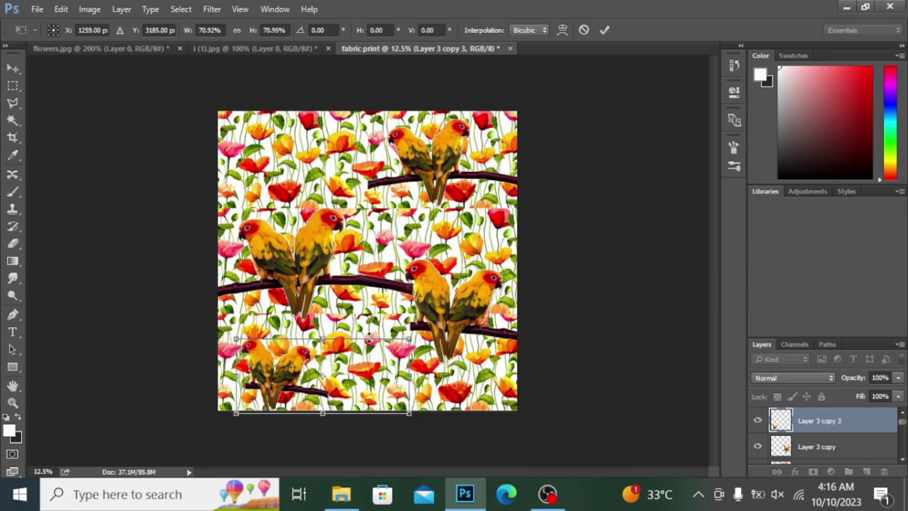
{"action": "left_click_drag", "start_coordinate": [291, 372], "coordinate": [264, 370]}
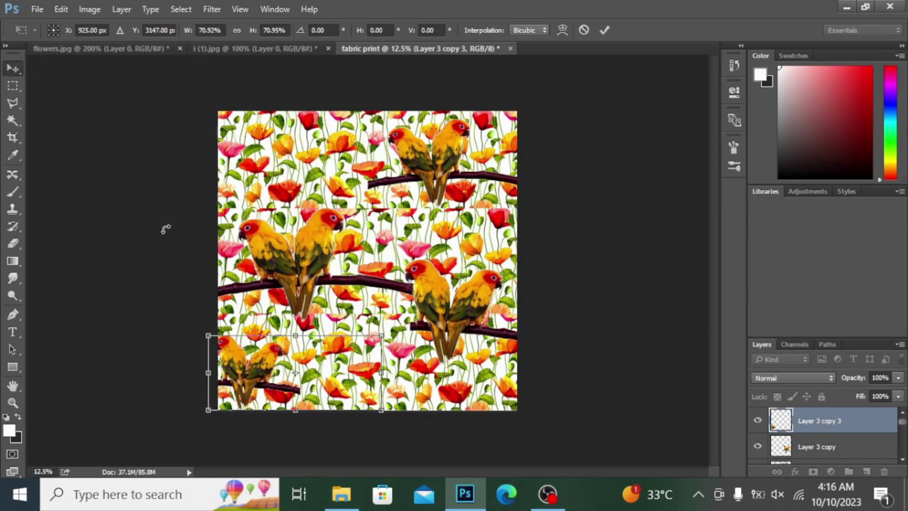
{"action": "key", "text": "Return"}
{"action": "left_click_drag", "start_coordinate": [263, 369], "coordinate": [268, 368]}
{"action": "left_click_drag", "start_coordinate": [308, 268], "coordinate": [308, 234]}
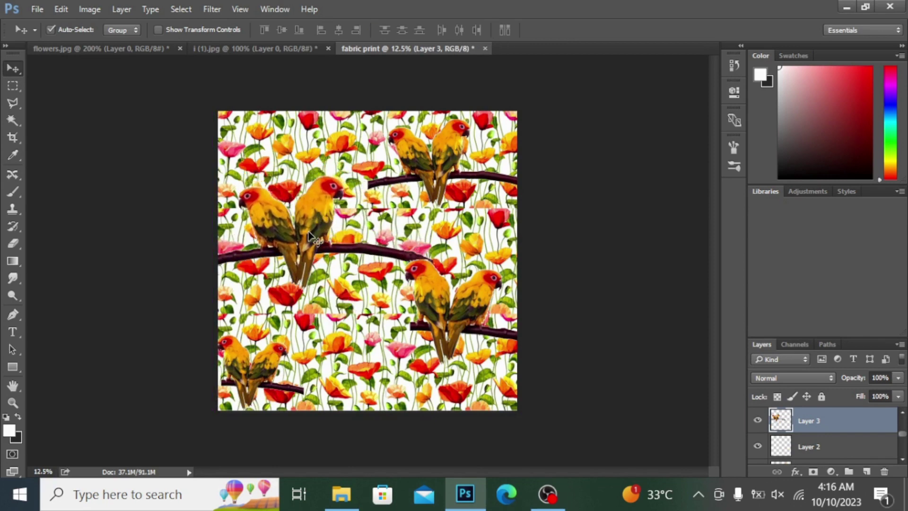
Rotate the left parrot pair about 6°, and add small parrot copies at top-left and bottom-centre.
{"action": "key", "text": "ctrl+t"}
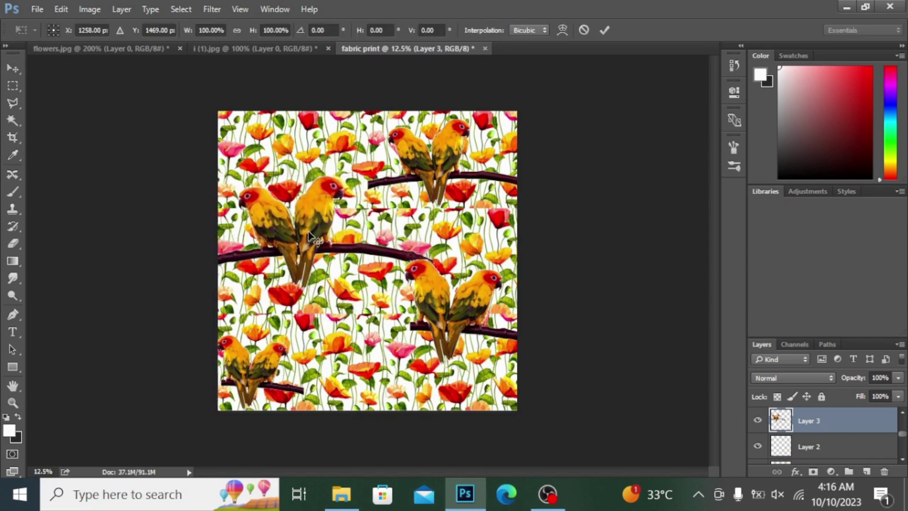
{"action": "left_click_drag", "start_coordinate": [452, 290], "coordinate": [447, 308]}
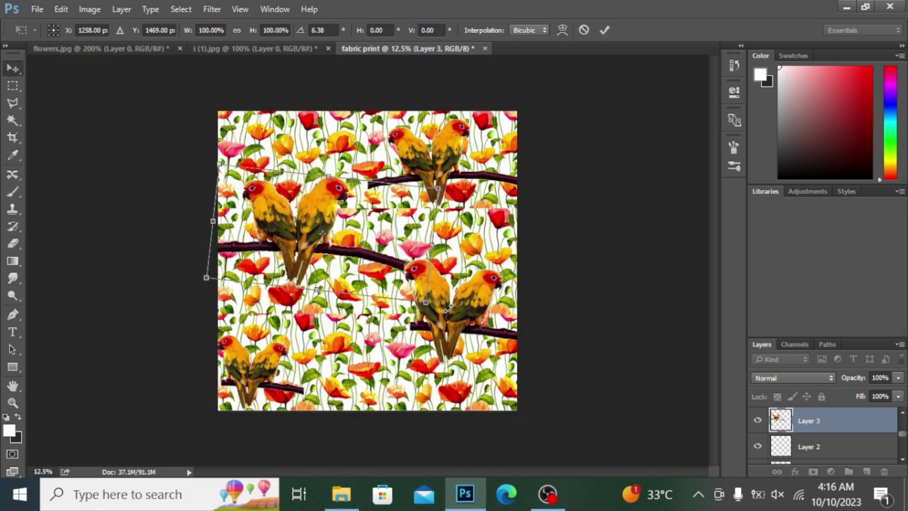
{"action": "key", "text": "Return"}
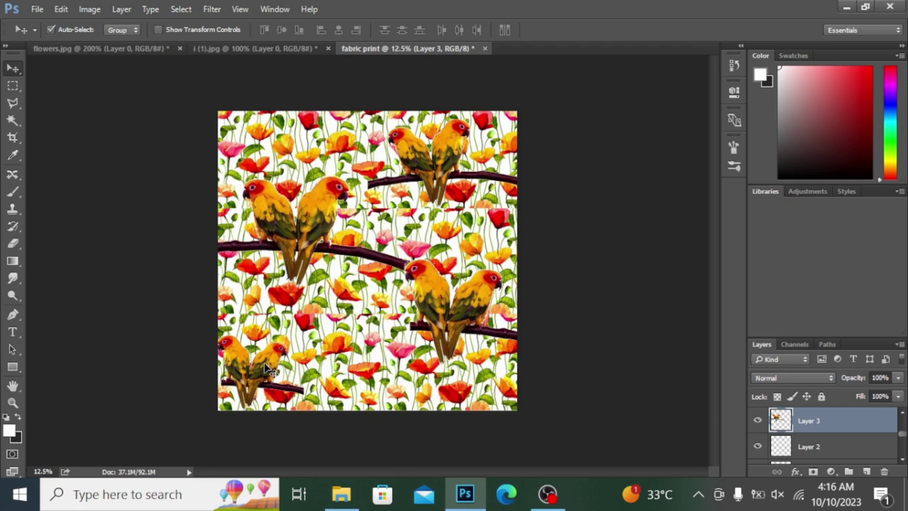
{"action": "left_click_drag", "start_coordinate": [266, 368], "coordinate": [266, 137]}
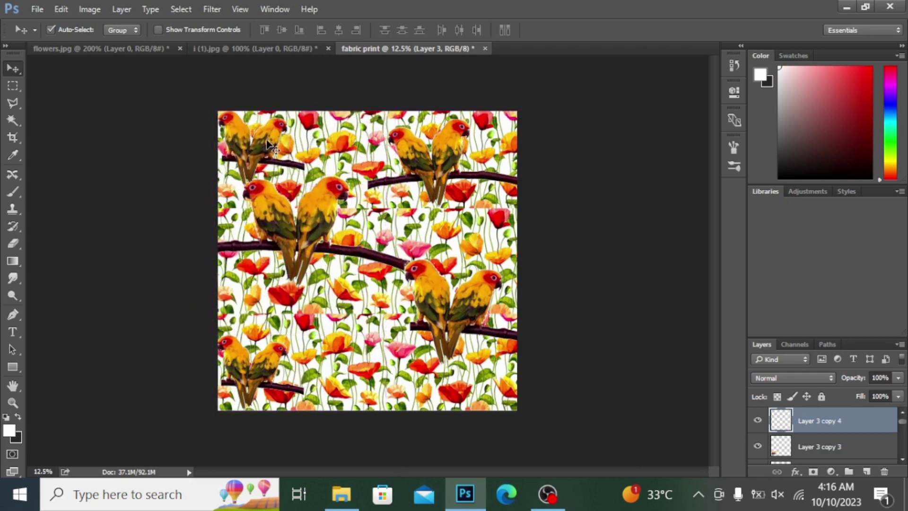
{"action": "left_click_drag", "start_coordinate": [317, 219], "coordinate": [321, 235]}
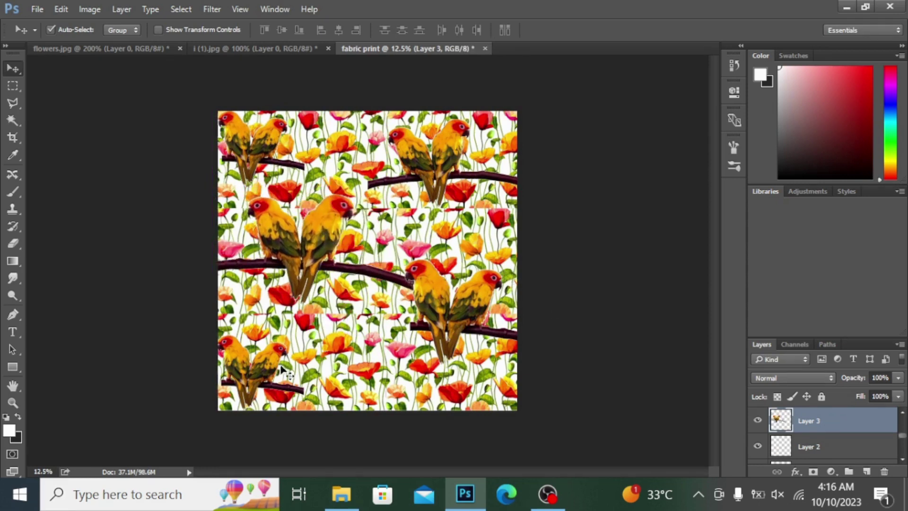
{"action": "left_click_drag", "start_coordinate": [270, 365], "coordinate": [391, 345]}
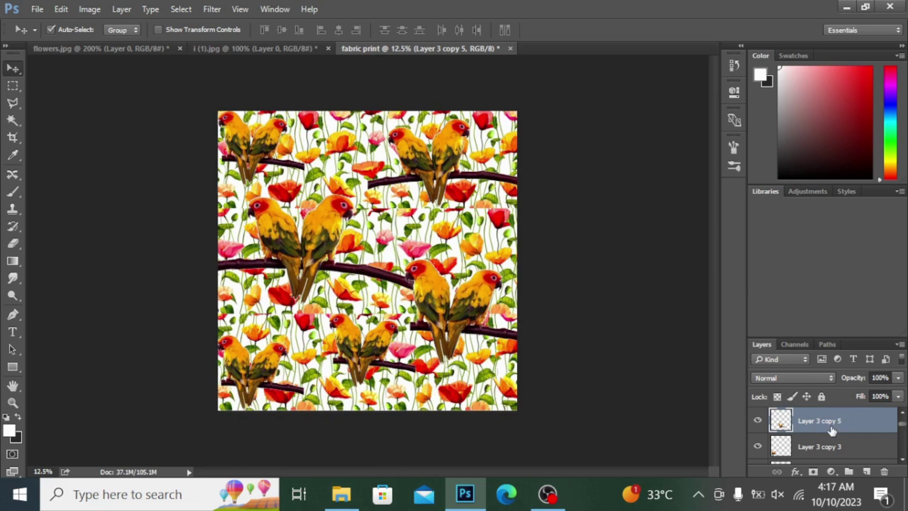
Select Layer 3 copy 4, copy 5, copy 3, copy, copy 2 and Layer 3 together in the Layers panel.
{"action": "left_click_drag", "start_coordinate": [903, 428], "coordinate": [903, 421]}
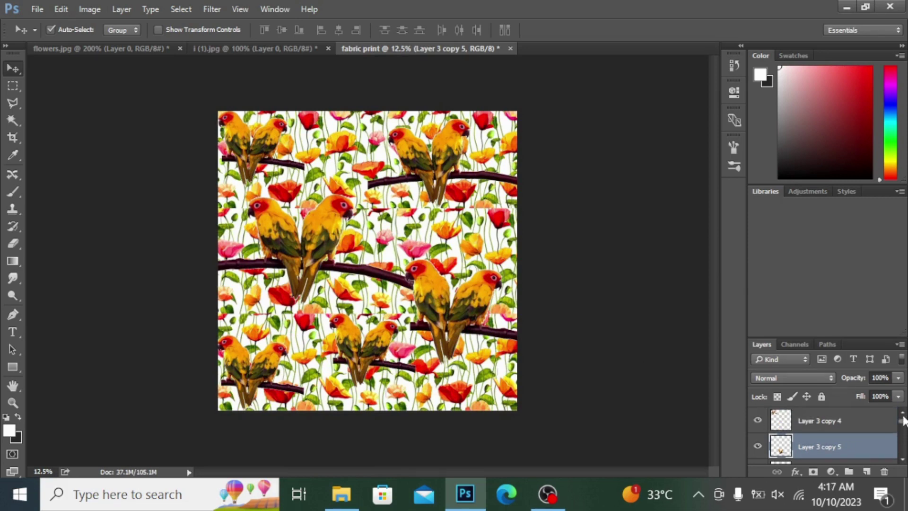
{"action": "left_click", "coordinate": [846, 426]}
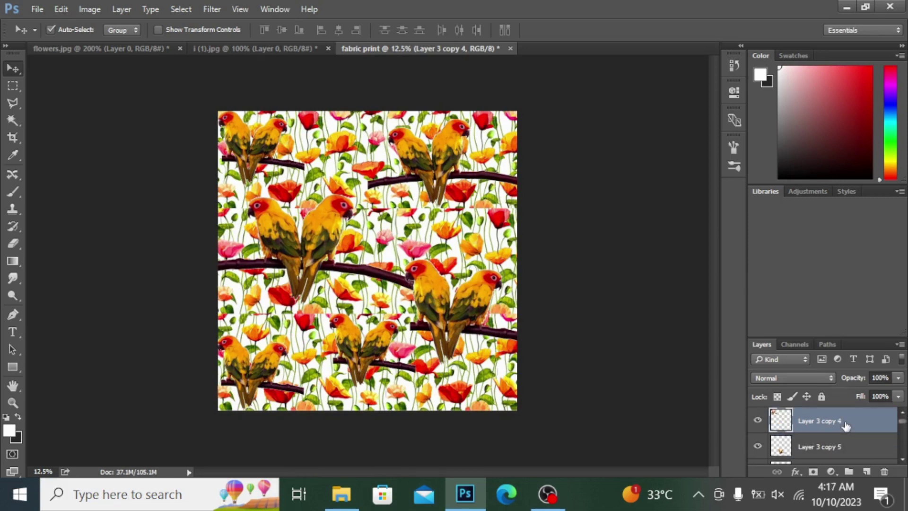
{"action": "left_click", "coordinate": [842, 449], "text": "ctrl"}
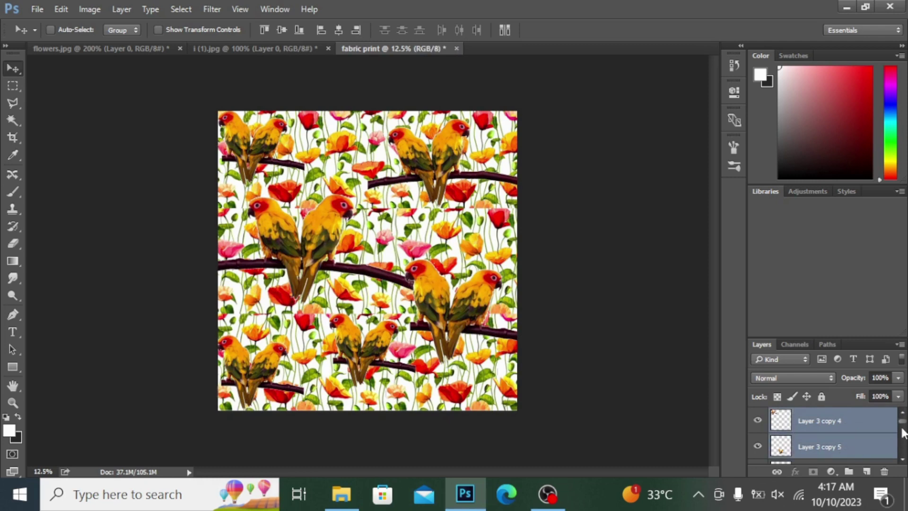
{"action": "left_click_drag", "start_coordinate": [905, 424], "coordinate": [904, 430]}
{"action": "left_click", "coordinate": [853, 423], "text": "ctrl"}
{"action": "left_click", "coordinate": [845, 449], "text": "ctrl"}
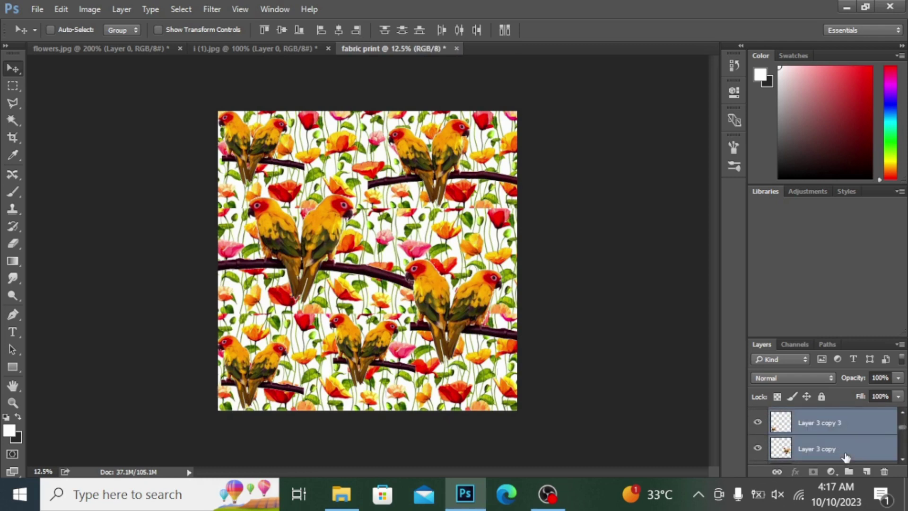
{"action": "left_click_drag", "start_coordinate": [905, 434], "coordinate": [905, 438]}
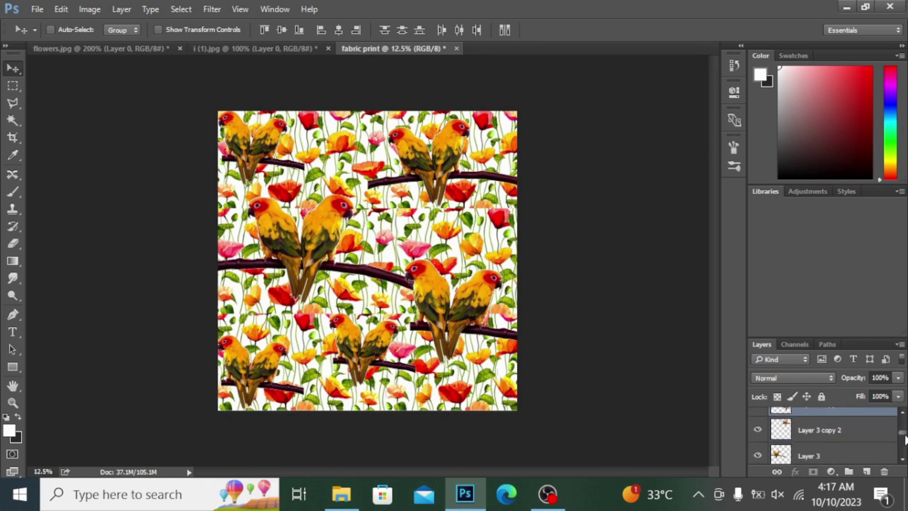
{"action": "left_click", "coordinate": [868, 435], "text": "ctrl"}
{"action": "left_click", "coordinate": [846, 459], "text": "ctrl"}
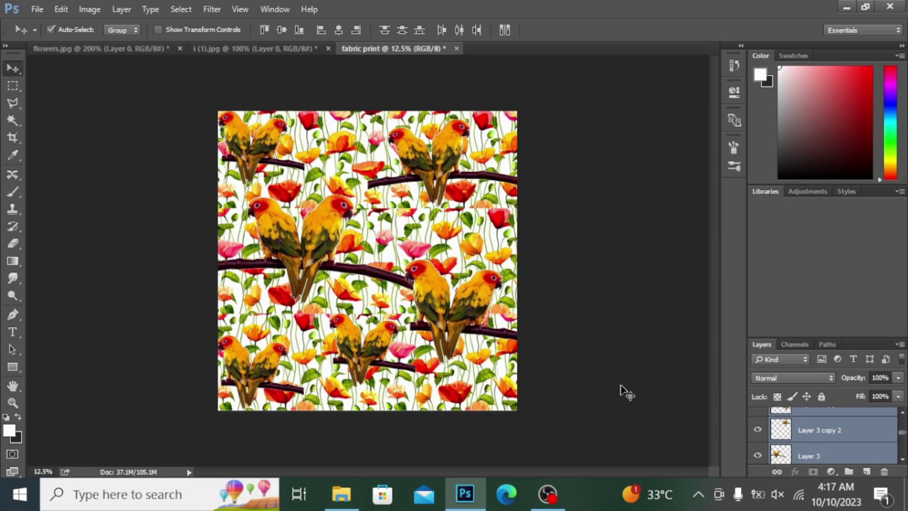
Merge the six selected parrot layers into a single Layer 3 copy 4 with Ctrl+E.
{"action": "key", "text": "ctrl+e"}
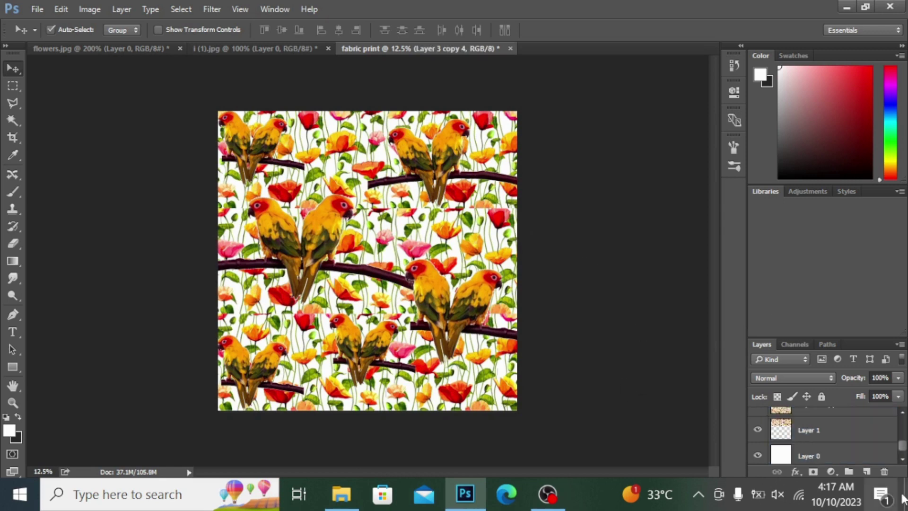
{"action": "mouse_move", "coordinate": [903, 449]}
{"action": "left_mouse_down"}
{"action": "mouse_move", "coordinate": [905, 415]}
{"action": "mouse_move", "coordinate": [904, 449]}
{"action": "left_mouse_up"}
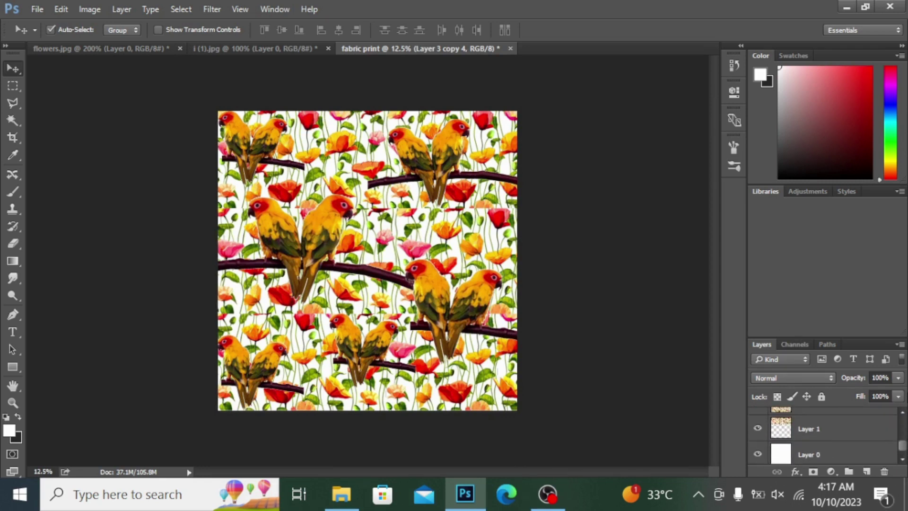
{"action": "left_click", "coordinate": [903, 428]}
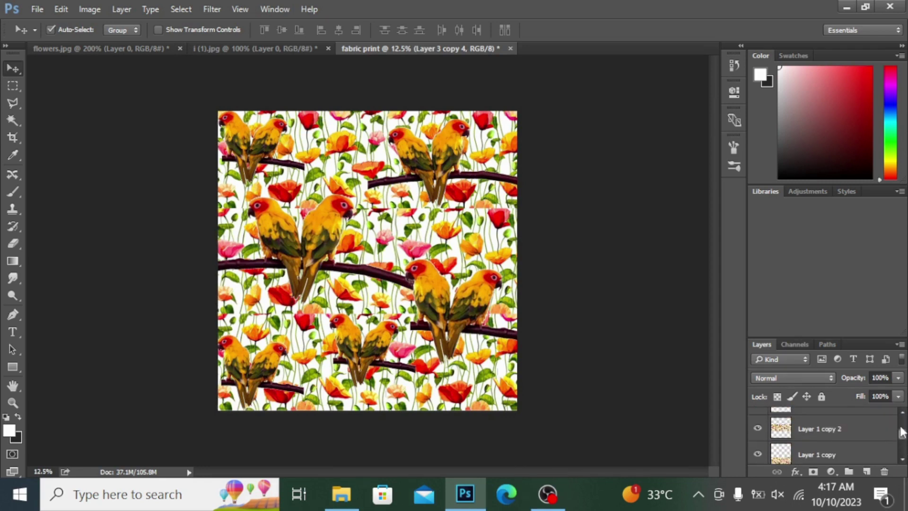
{"action": "left_click_drag", "start_coordinate": [904, 436], "coordinate": [903, 417]}
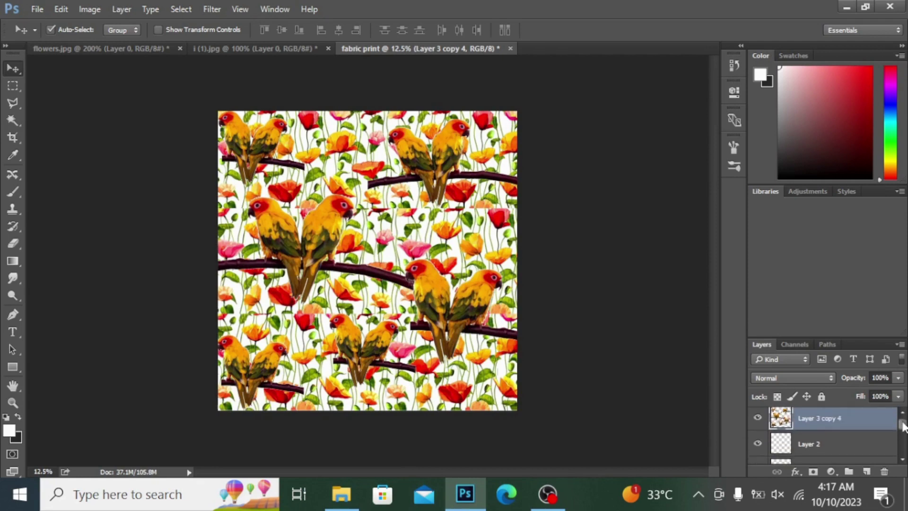
Toggle the merged parrot layer's visibility, try Multiply then Darken, and nudge it over the flowers.
{"action": "left_click", "coordinate": [758, 422]}
{"action": "left_click", "coordinate": [758, 422]}
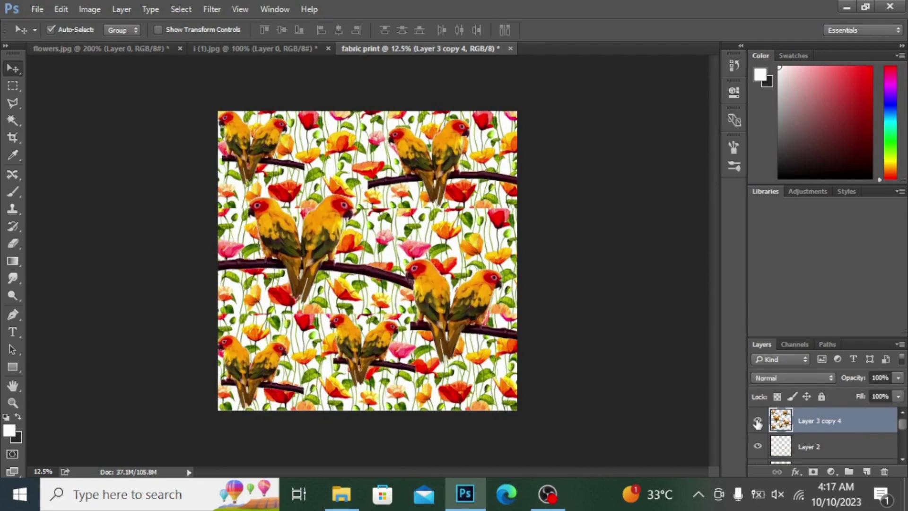
{"action": "left_click", "coordinate": [806, 378]}
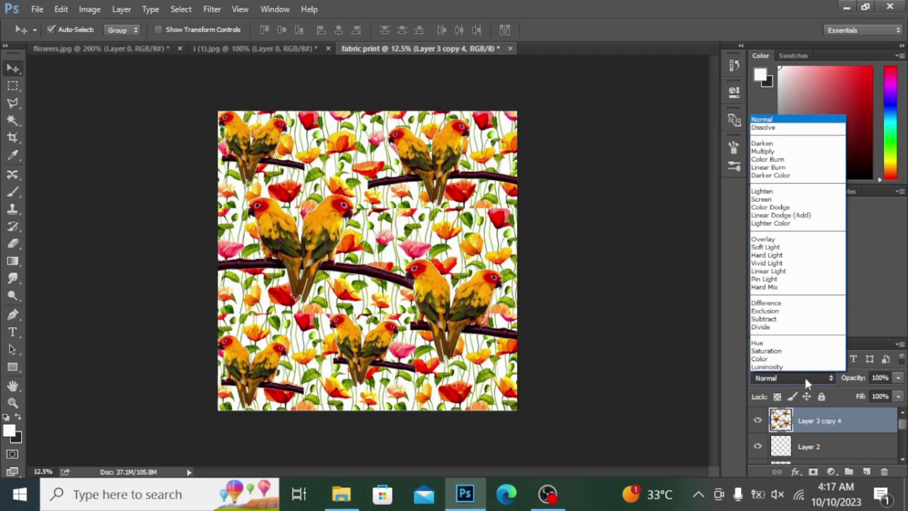
{"action": "left_click", "coordinate": [778, 150]}
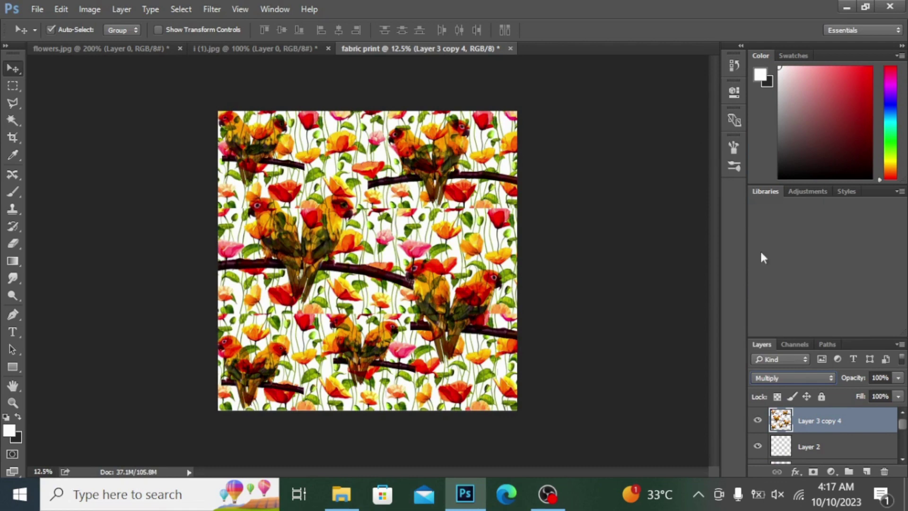
{"action": "left_click", "coordinate": [791, 379]}
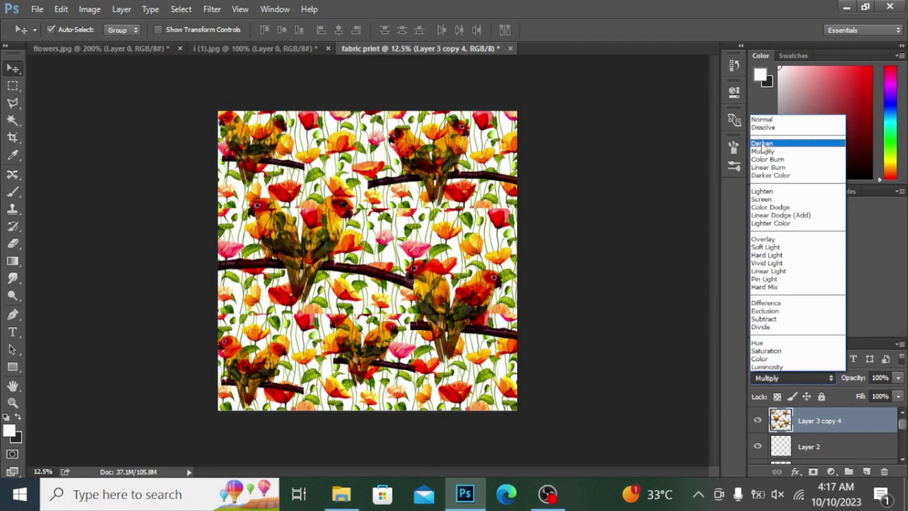
{"action": "left_click", "coordinate": [761, 143]}
{"action": "mouse_move", "coordinate": [320, 235]}
{"action": "left_mouse_down"}
{"action": "mouse_move", "coordinate": [315, 256]}
{"action": "mouse_move", "coordinate": [315, 243]}
{"action": "left_mouse_up"}
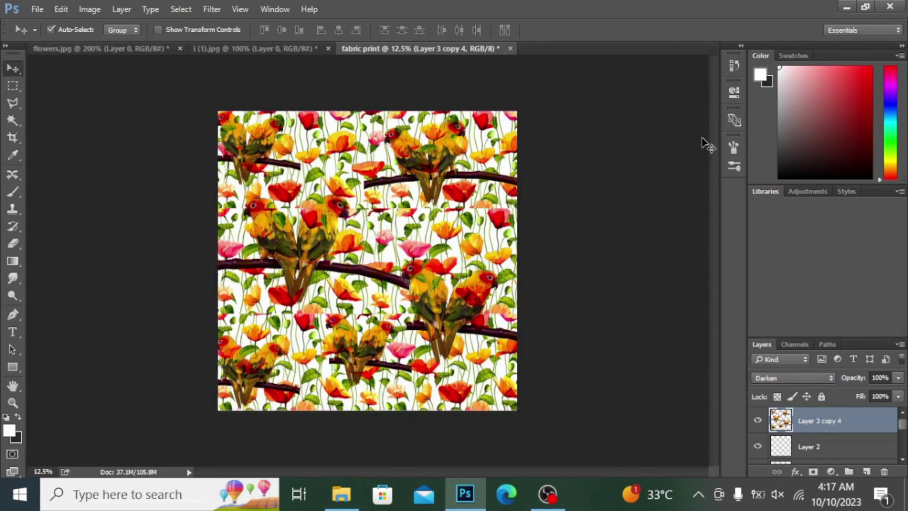
Try the Luminosity, Saturation and Dissolve blend modes on the parrot layer.
{"action": "left_click", "coordinate": [790, 377]}
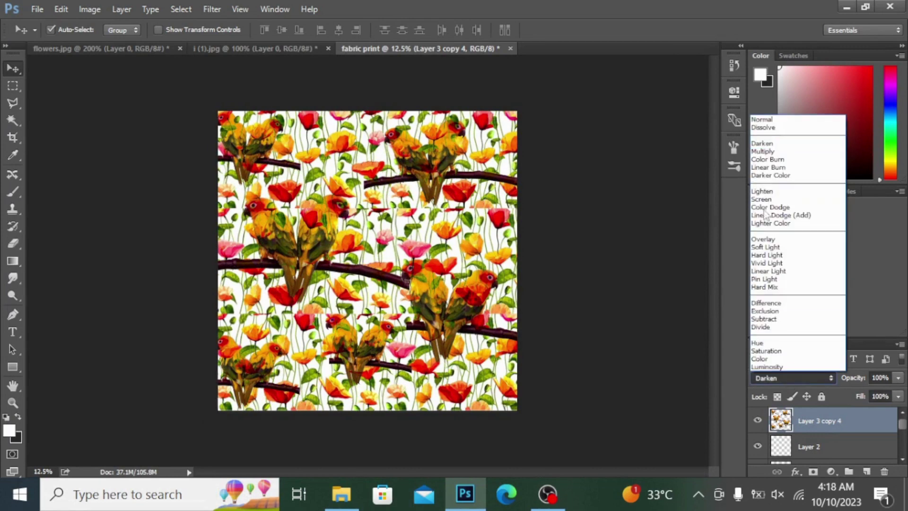
{"action": "left_click", "coordinate": [783, 367]}
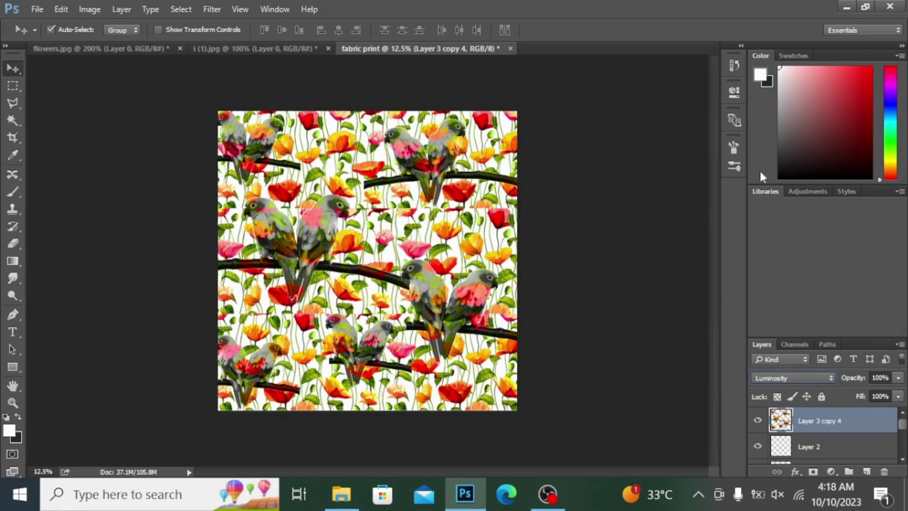
{"action": "left_click", "coordinate": [799, 379]}
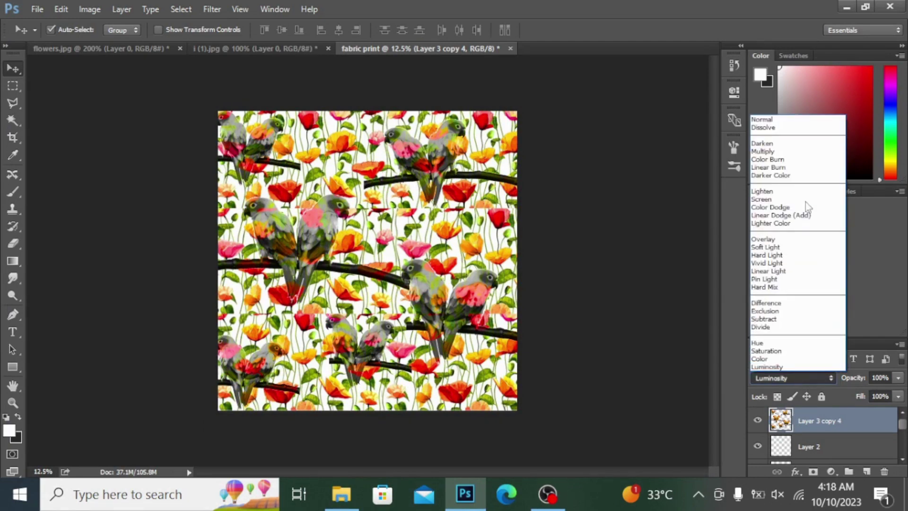
{"action": "left_click", "coordinate": [779, 351]}
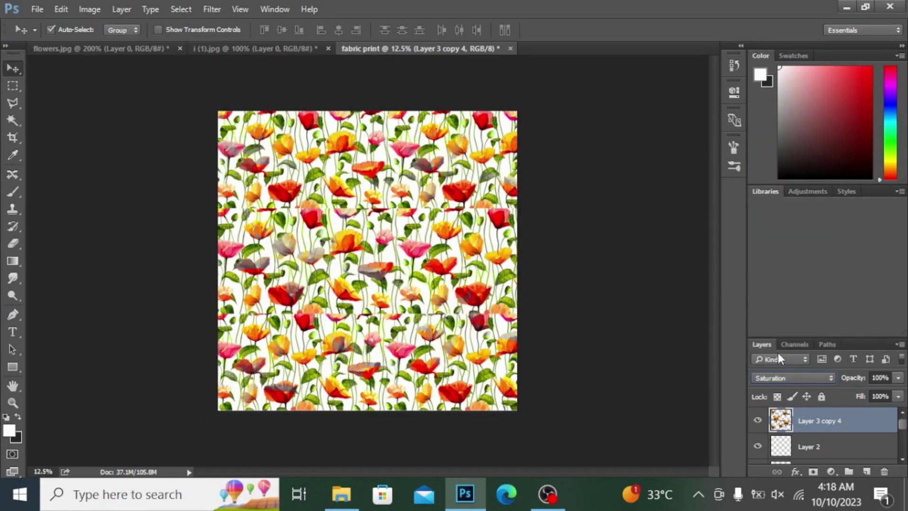
{"action": "left_click", "coordinate": [804, 375]}
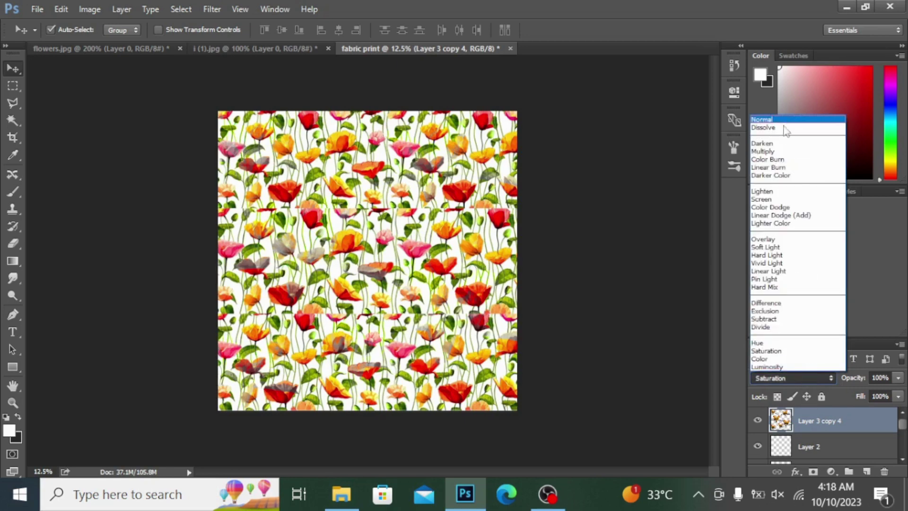
{"action": "left_click", "coordinate": [784, 128]}
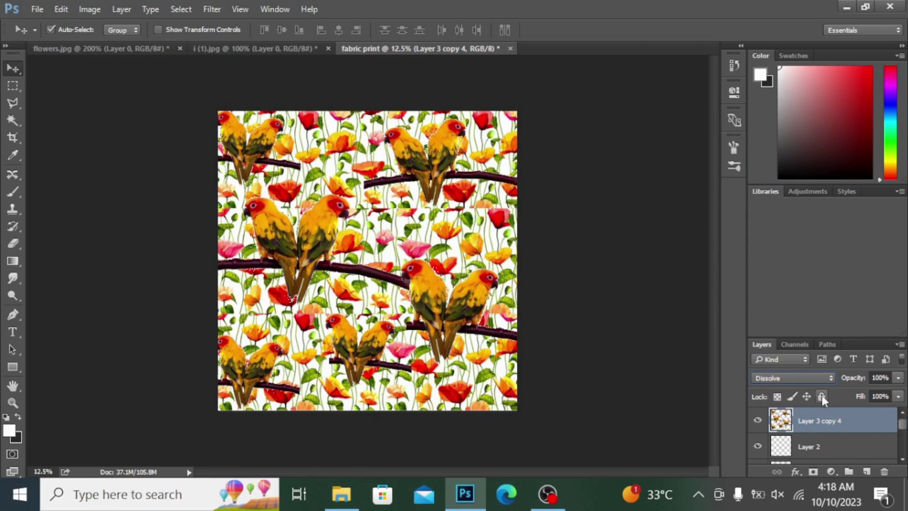
Return the parrot layer to Normal, then settle on the Dissolve blend mode.
{"action": "left_click", "coordinate": [799, 376]}
{"action": "left_click", "coordinate": [784, 120]}
{"action": "left_click", "coordinate": [788, 377]}
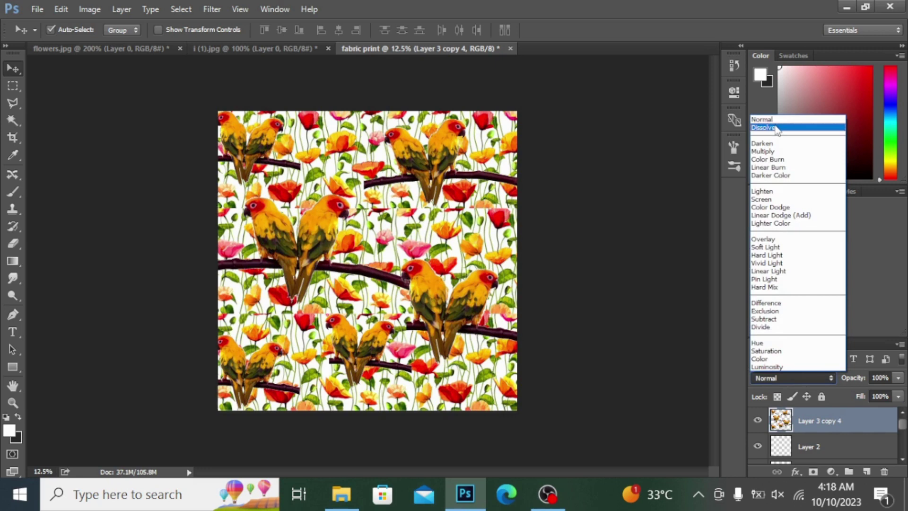
{"action": "left_click", "coordinate": [777, 128]}
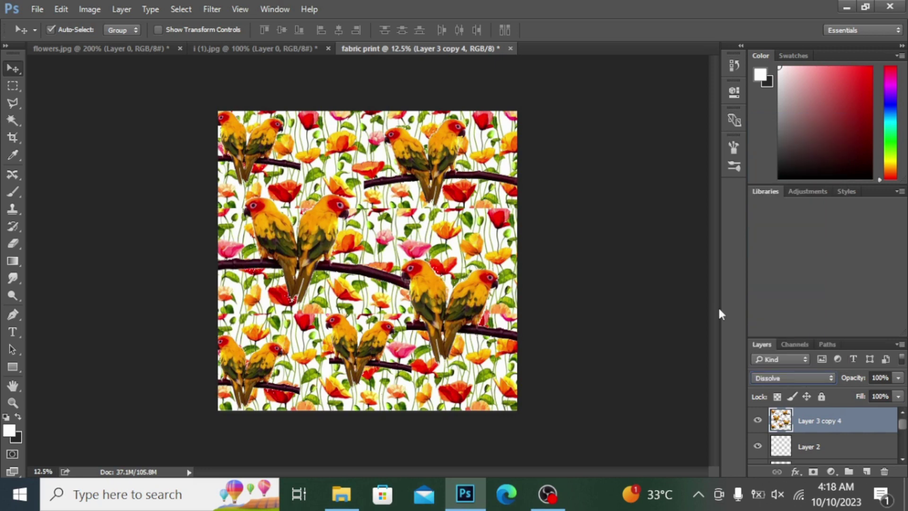